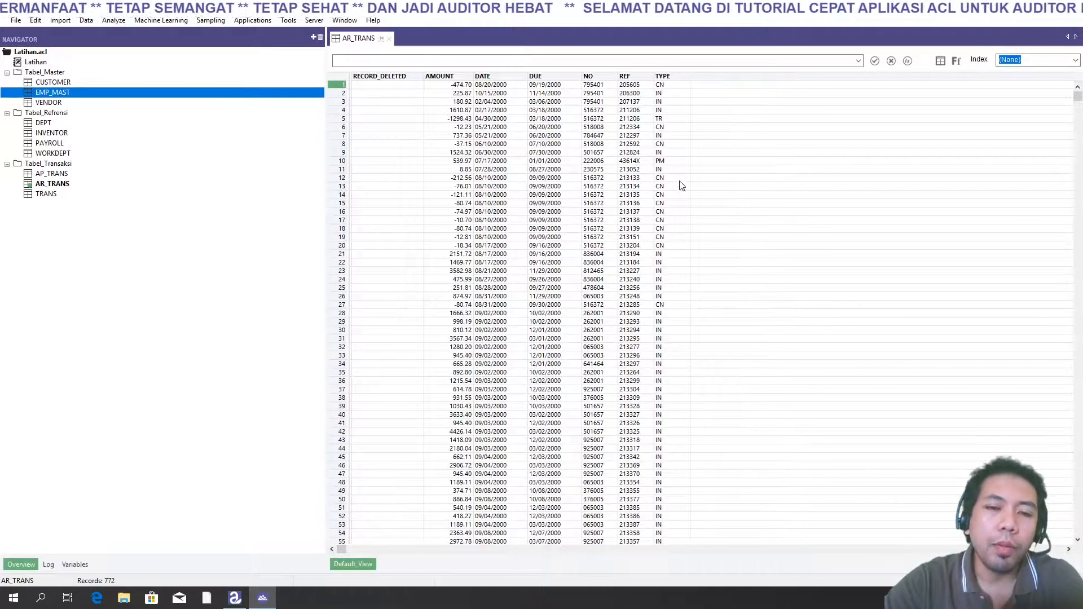
pyautogui.click(87, 21)
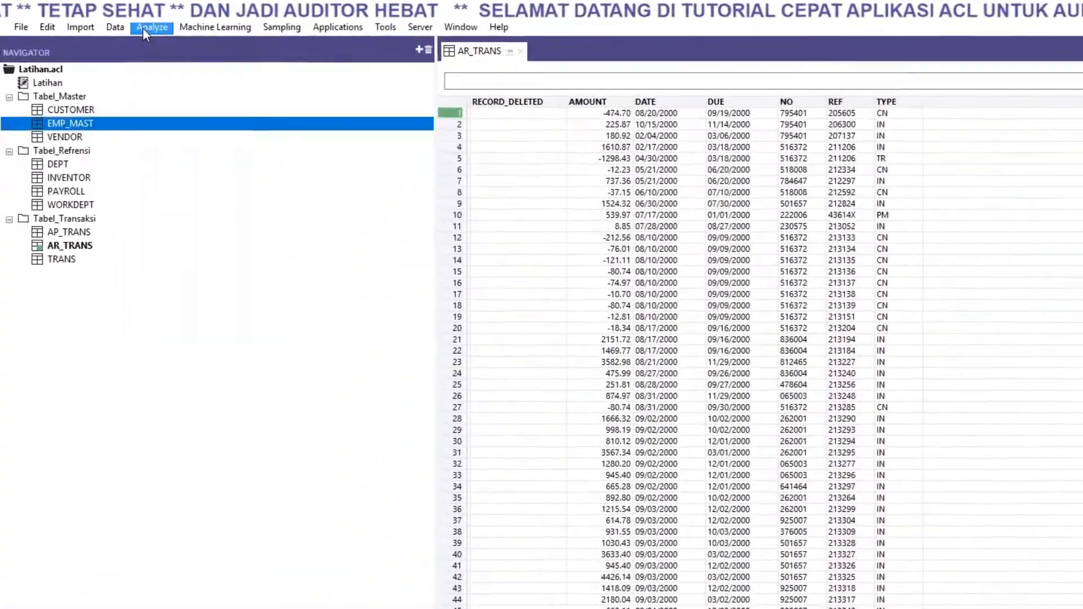
pyautogui.click(113, 21)
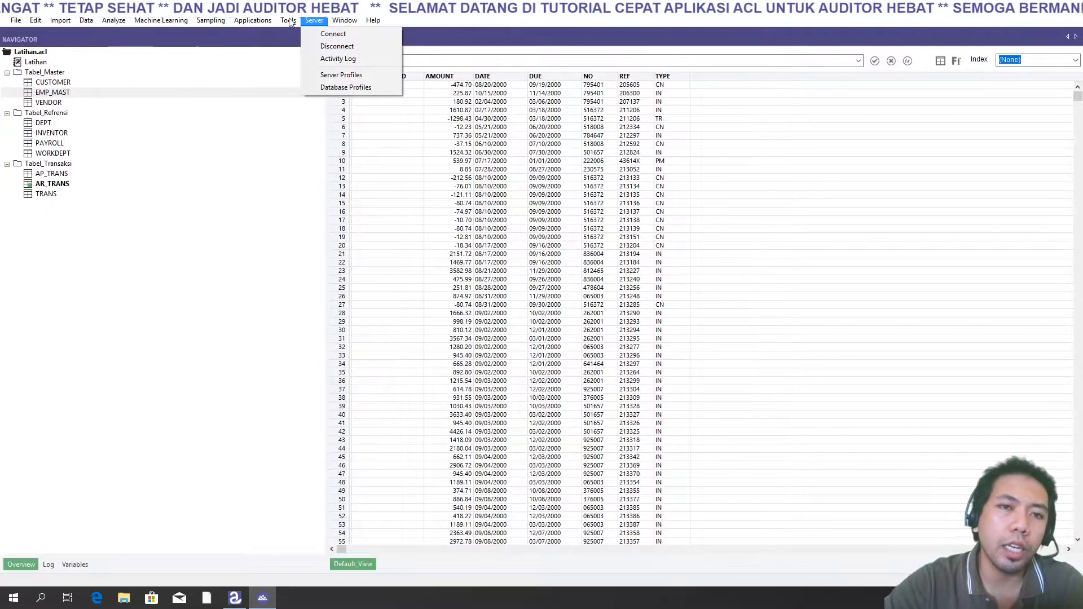
pyautogui.click(507, 40)
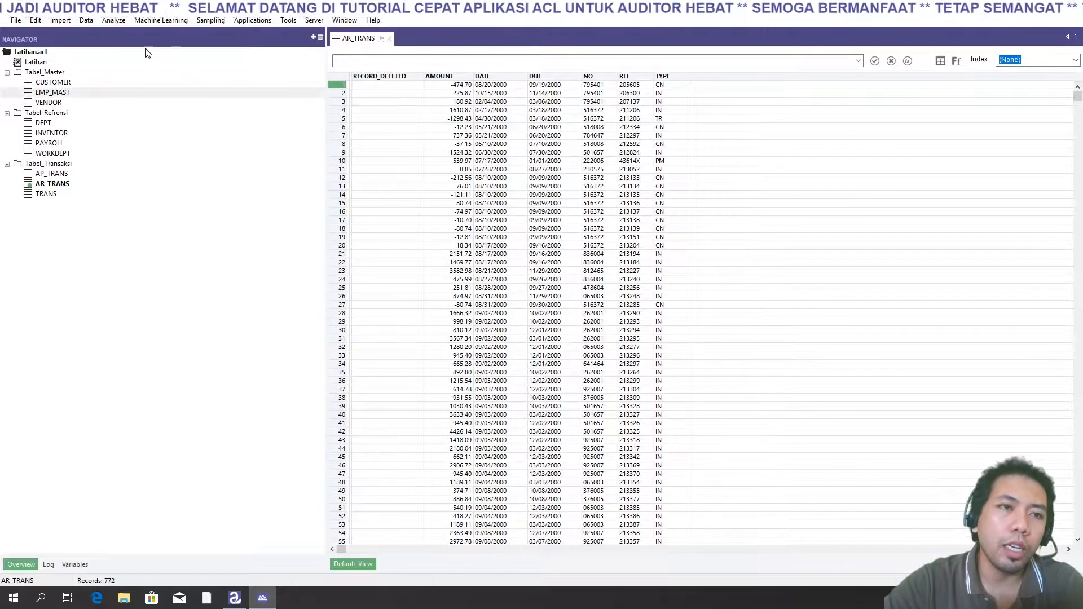
# - Count all records of the AR_TRANS table without any condition
pyautogui.click(114, 21)
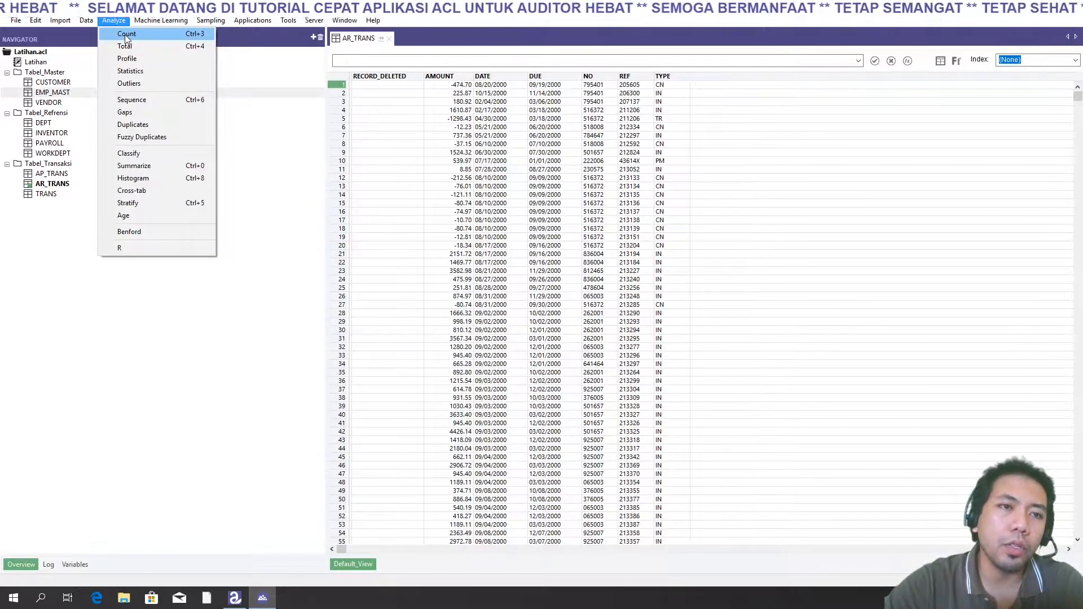
pyautogui.click(124, 35)
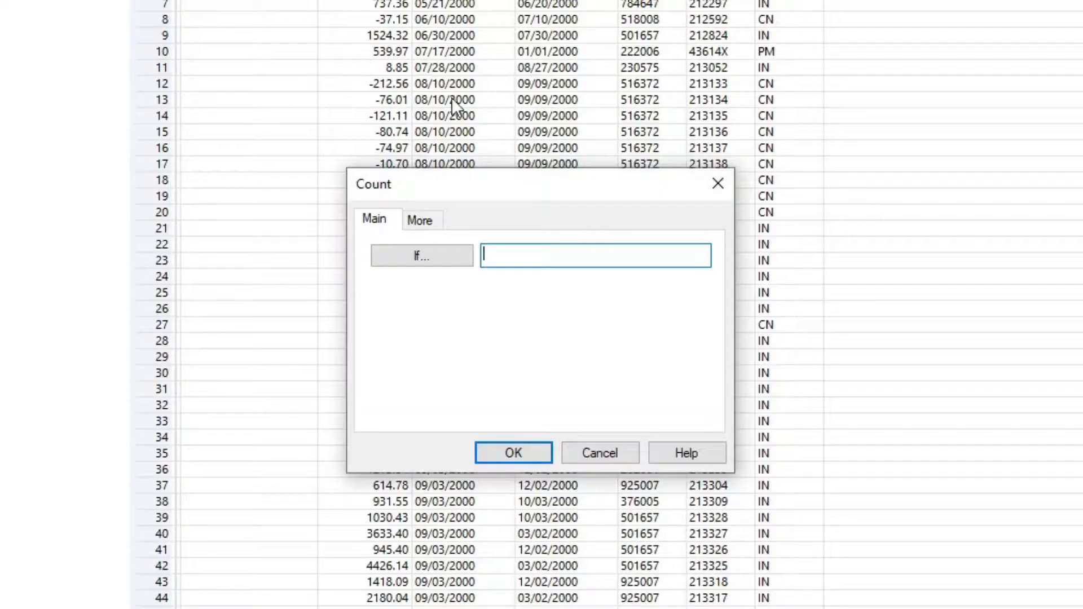
pyautogui.click(510, 460)
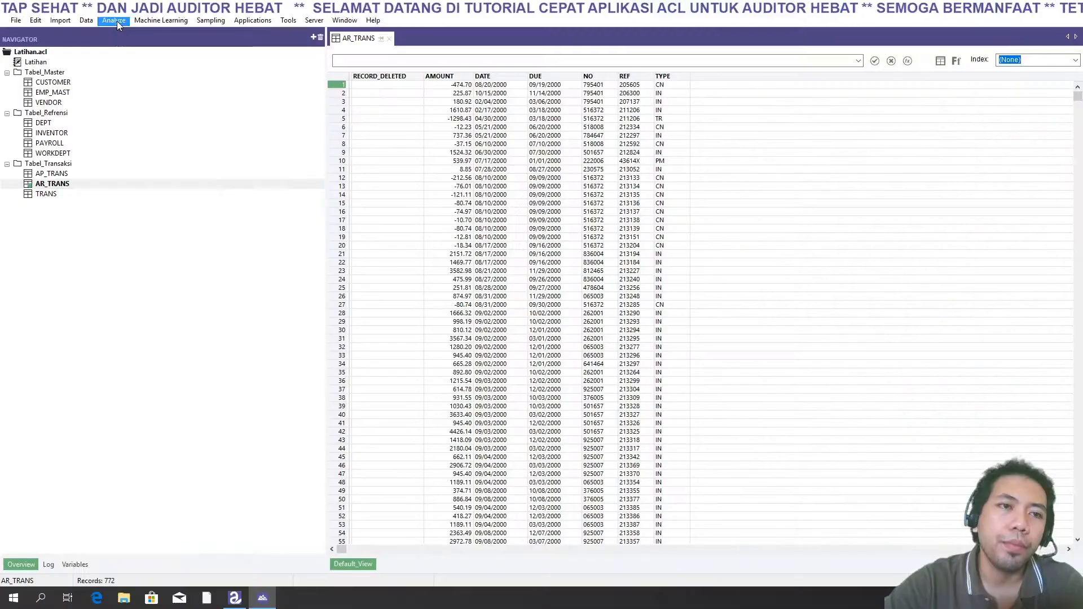
# - Count the AR_TRANS records with the condition TYPE = "IN" built in the expression builder
pyautogui.click(115, 21)
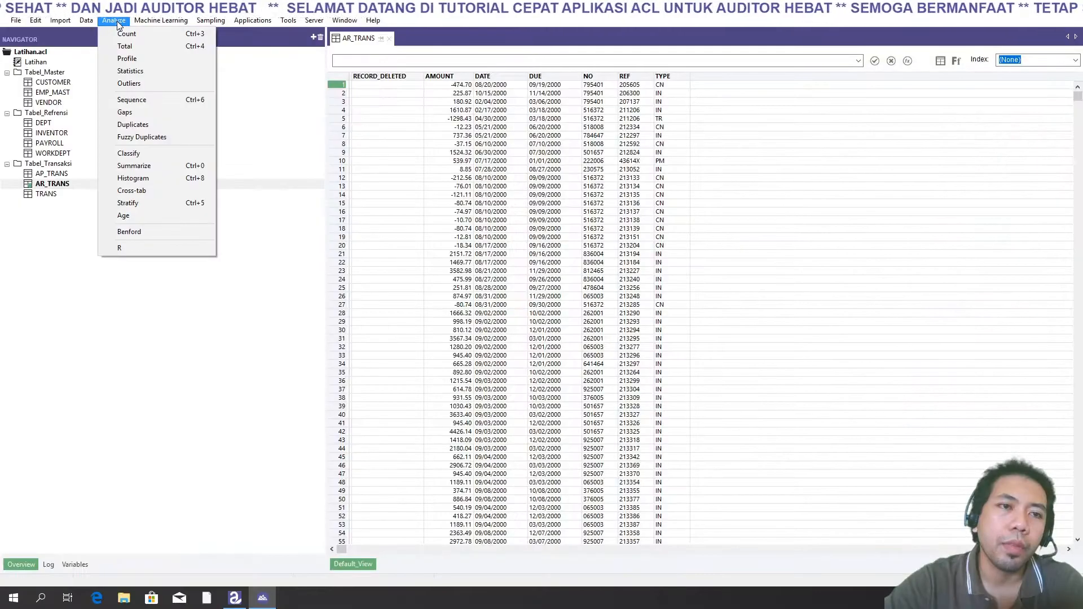
pyautogui.click(127, 35)
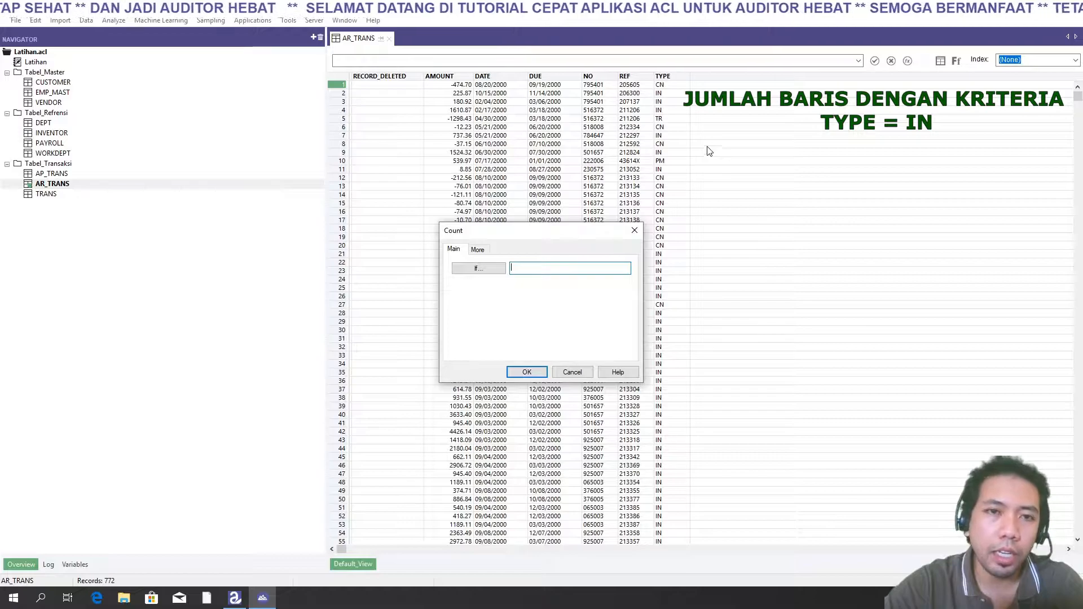
pyautogui.click(478, 269)
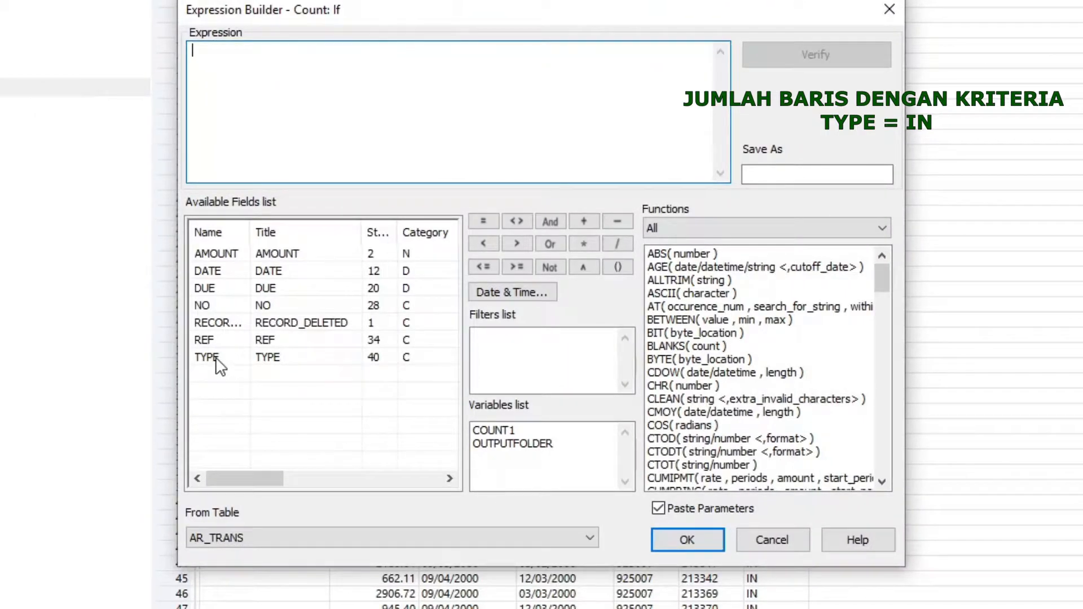
pyautogui.doubleClick(216, 358)
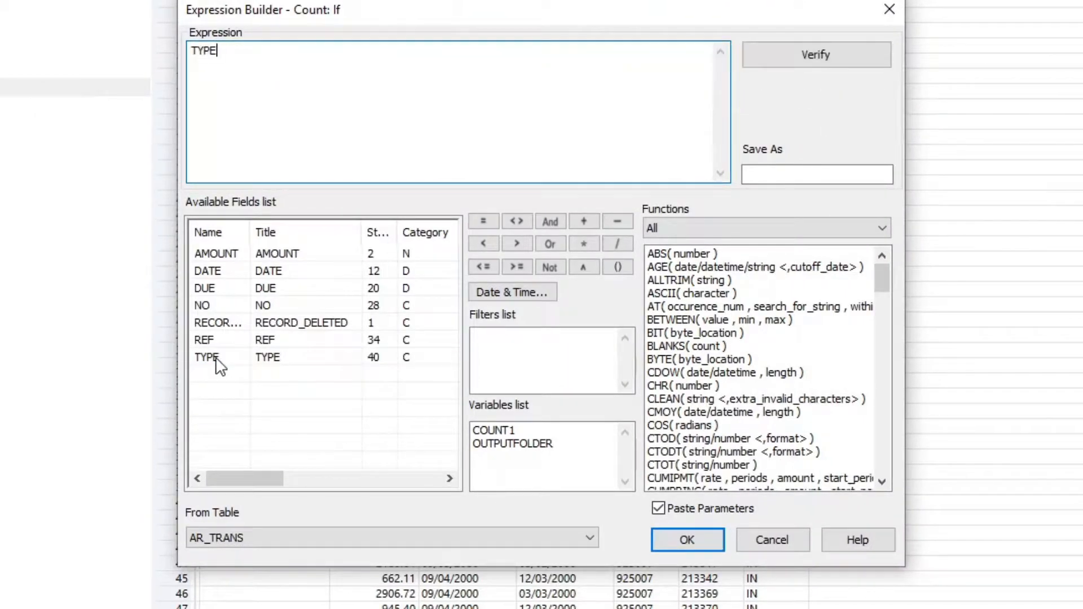
pyautogui.click(478, 221)
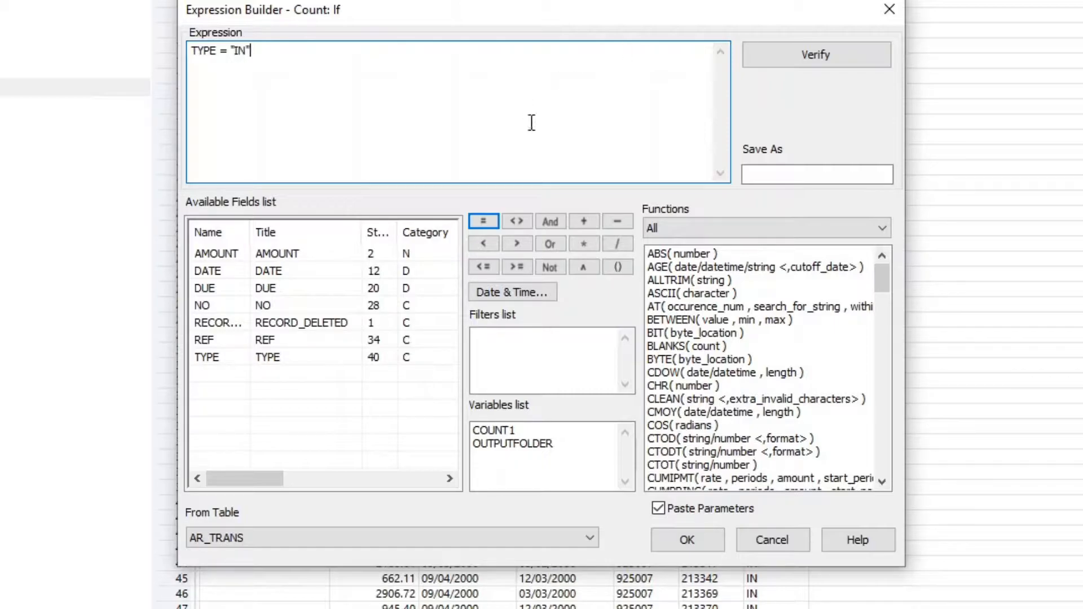
pyautogui.click(679, 533)
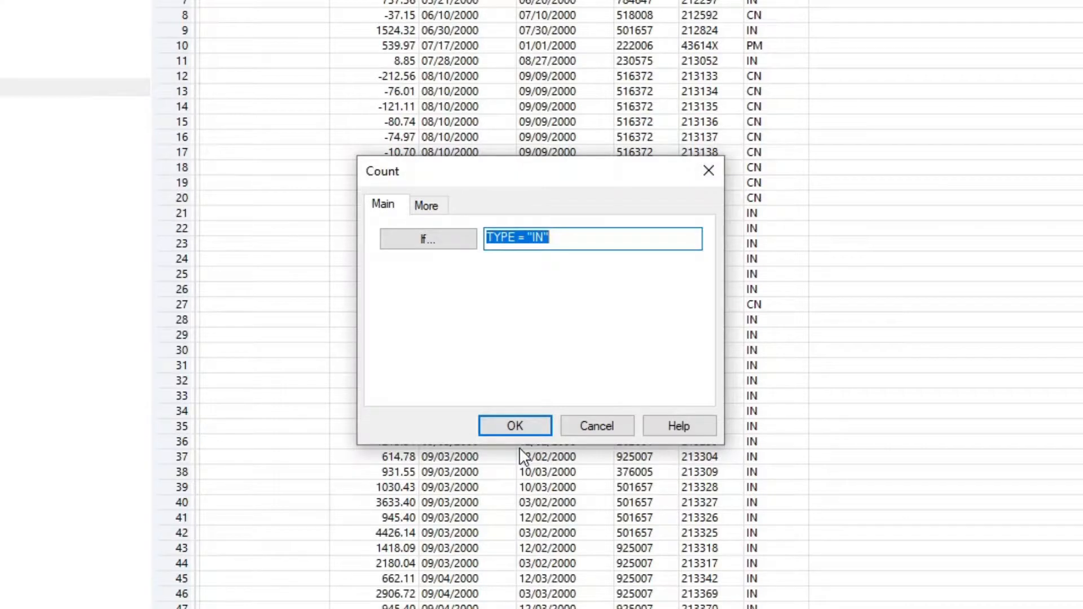
pyautogui.click(513, 430)
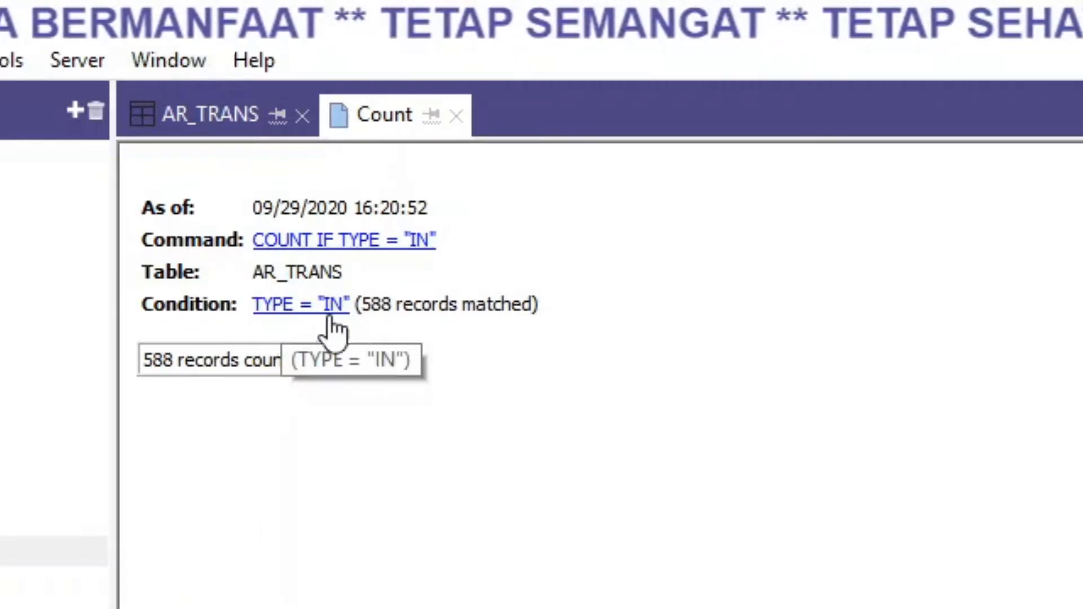
pyautogui.doubleClick(163, 363)
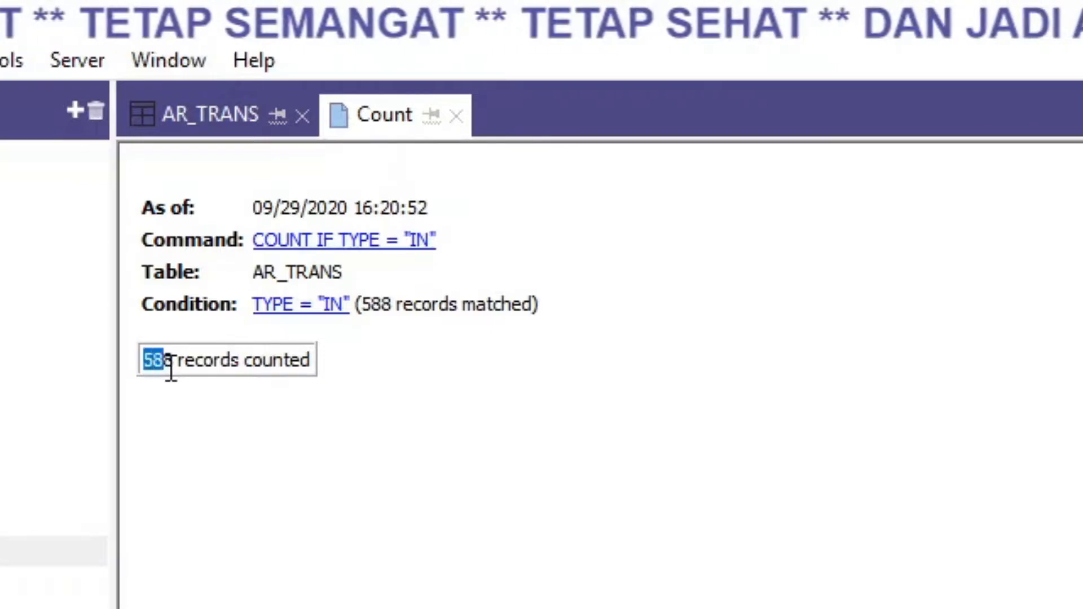
pyautogui.moveTo(185, 372); pyautogui.dragTo(389, 370)
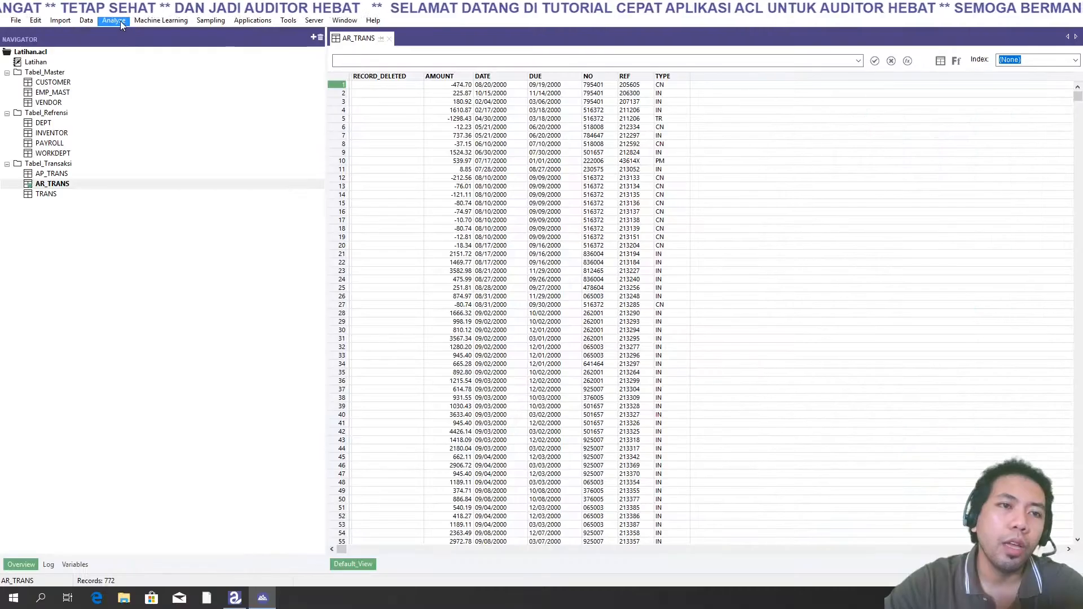
pyautogui.click(116, 21)
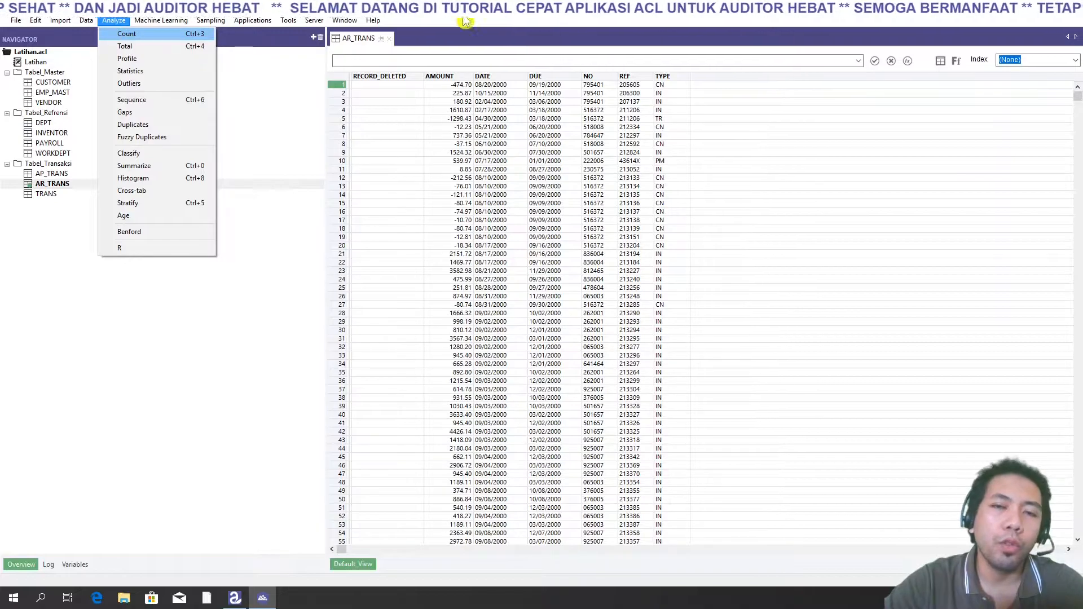
pyautogui.moveTo(372, 21)
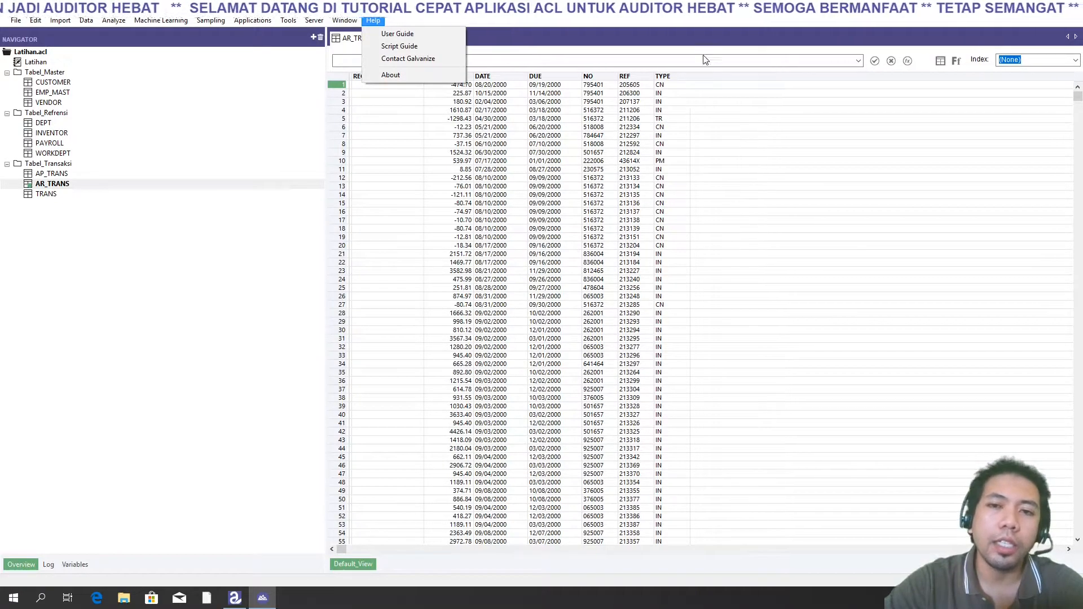
pyautogui.click(592, 136)
# - Total the AMOUNT field for records where TYPE="IN", then close the Total result tab
pyautogui.click(113, 22)
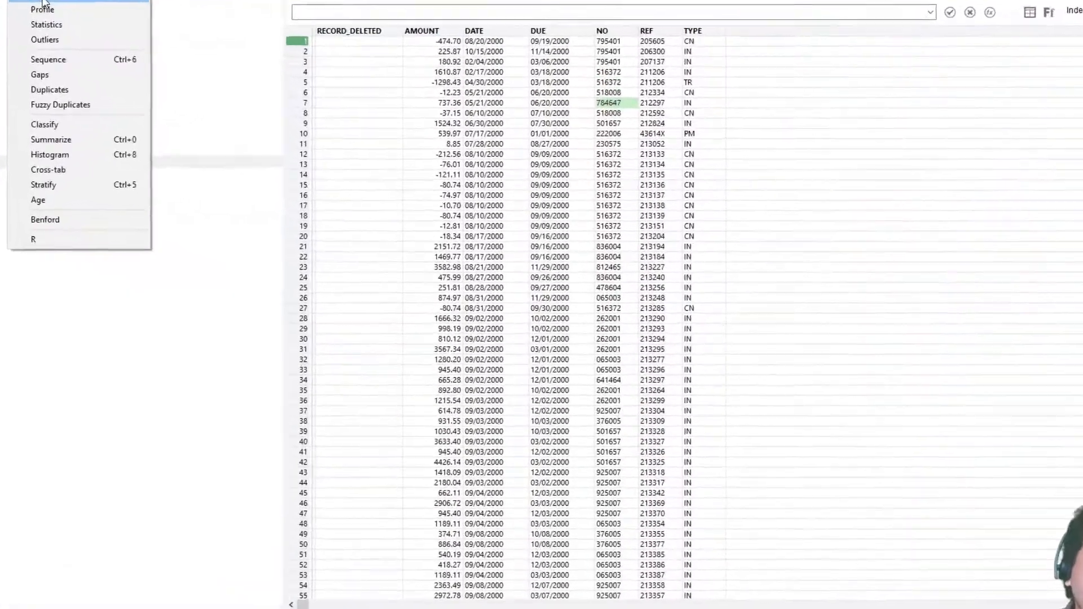
pyautogui.click(43, 3)
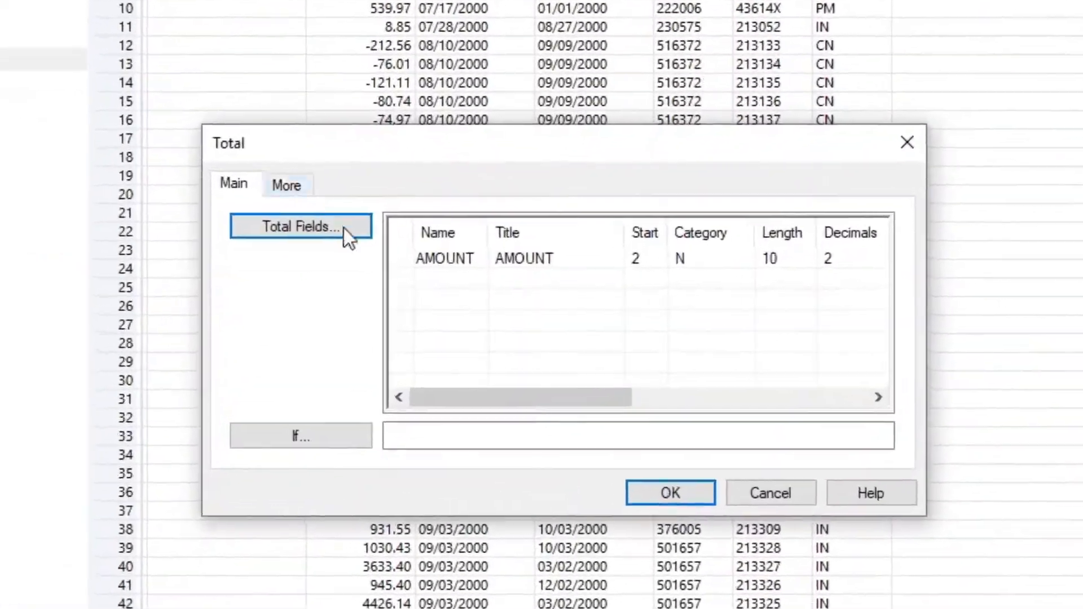
pyautogui.click(431, 259)
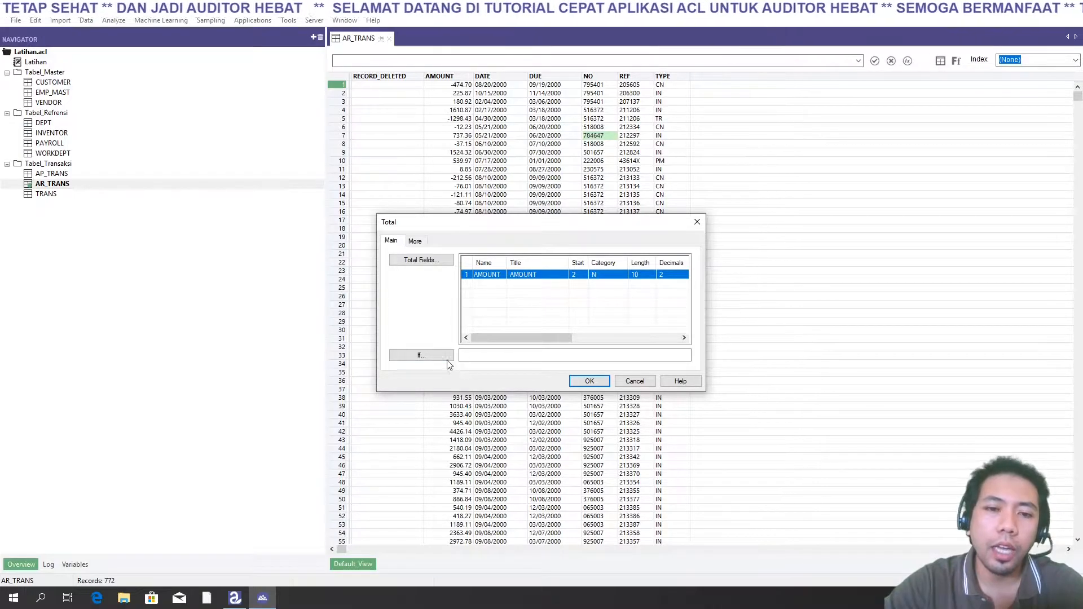
pyautogui.click(421, 356)
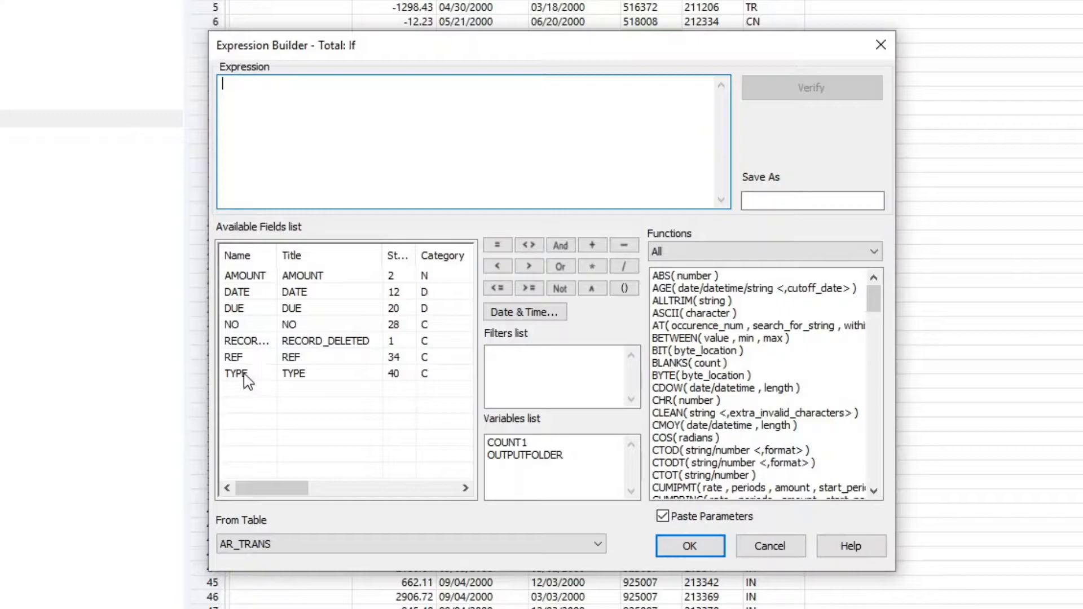
pyautogui.doubleClick(244, 374)
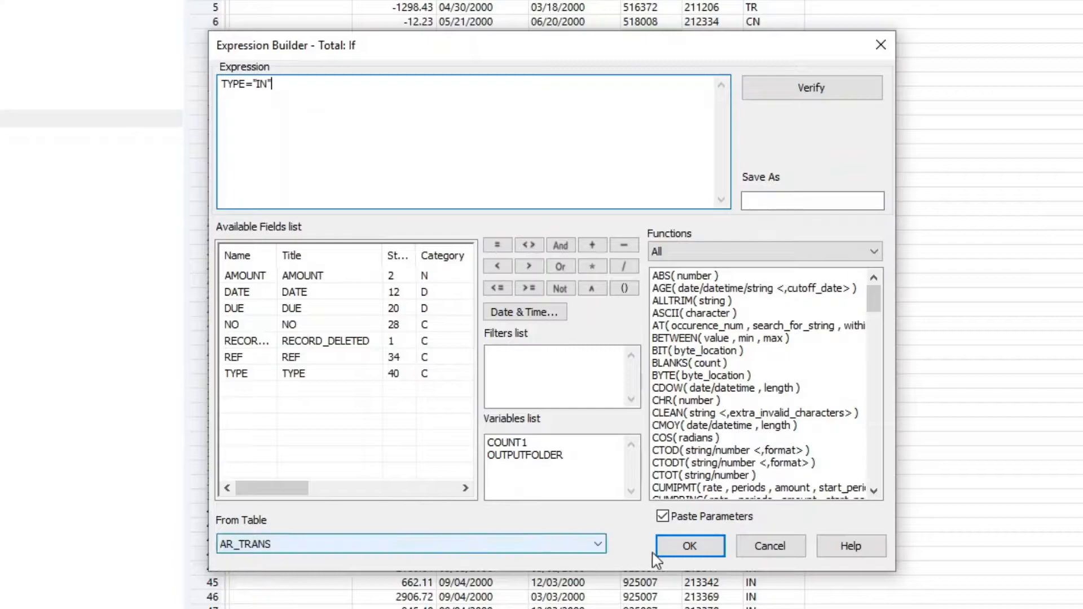
pyautogui.click(686, 548)
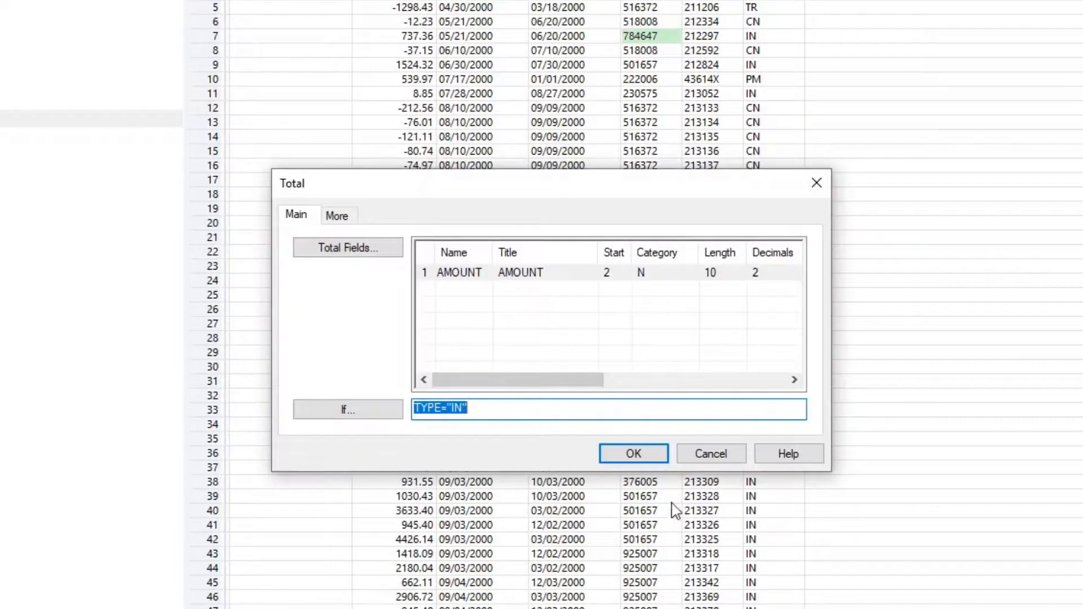
pyautogui.click(633, 454)
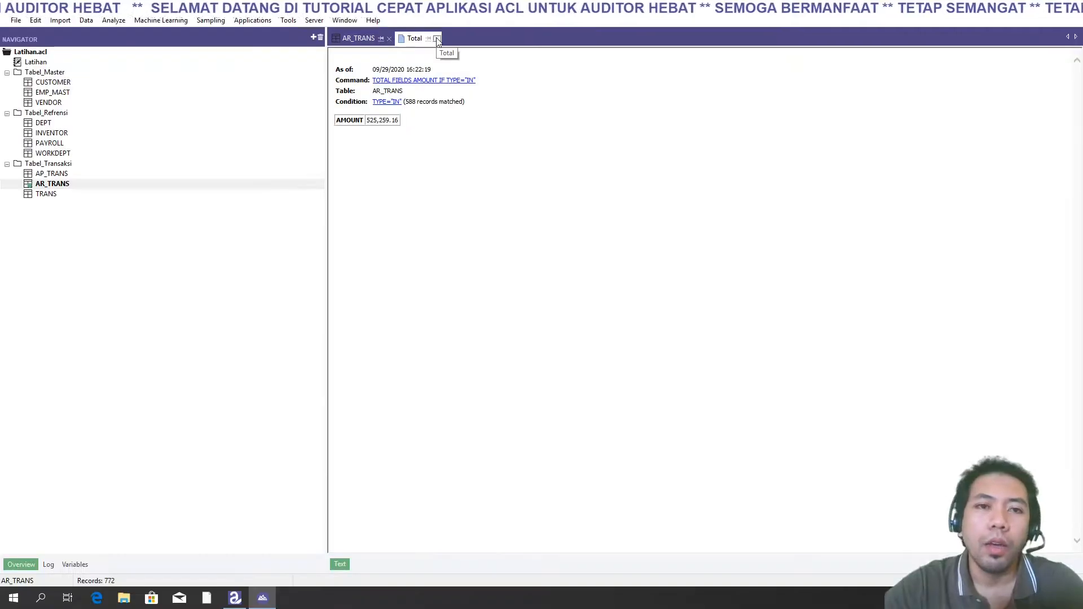
pyautogui.click(437, 38)
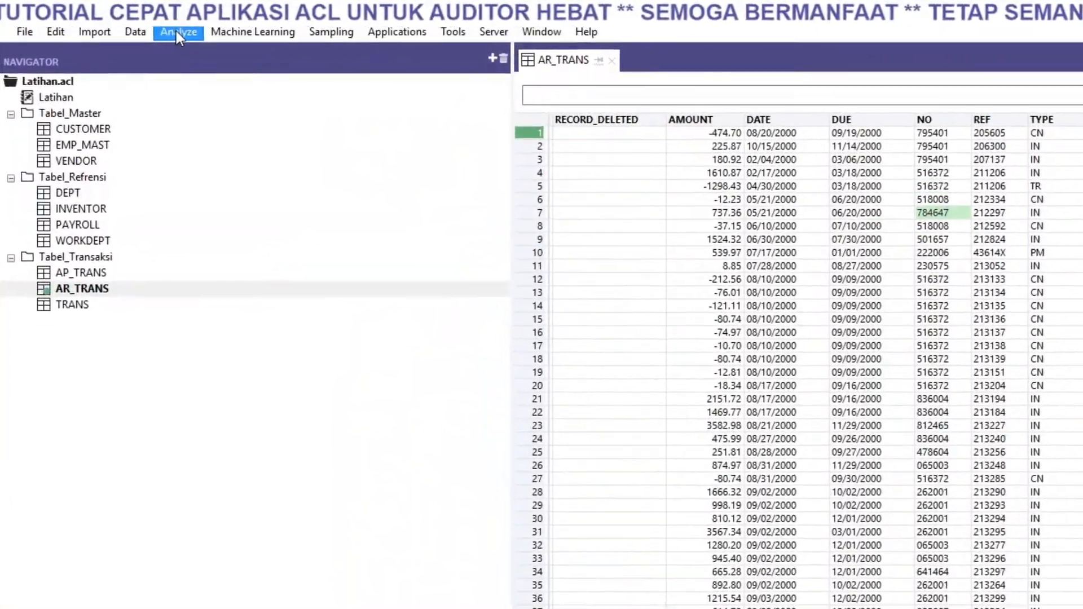
# - Run Profile on the AMOUNT field of AR_TRANS
pyautogui.click(124, 22)
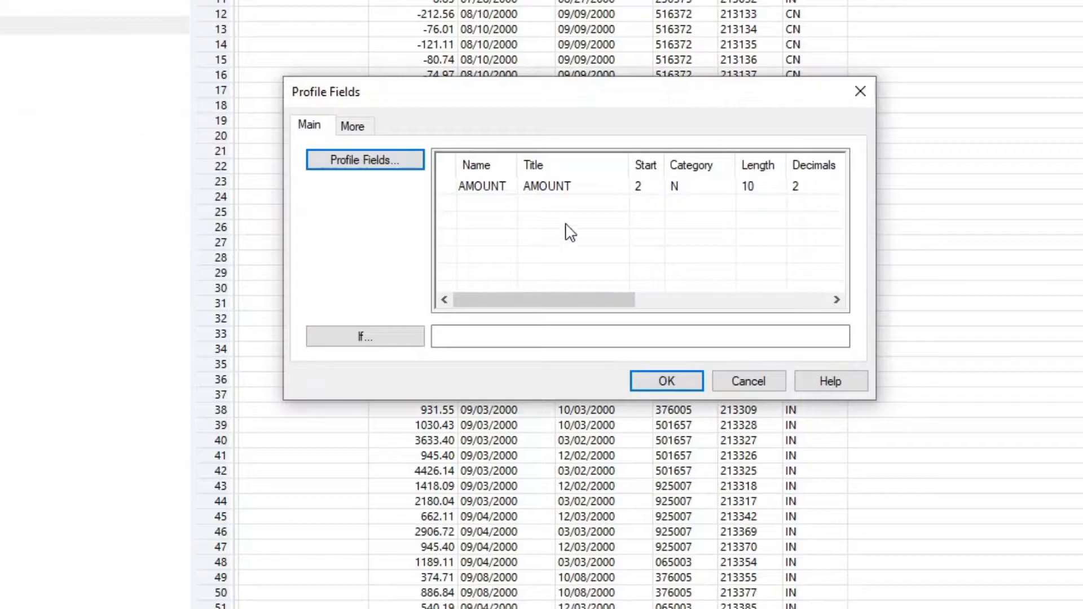
pyautogui.click(550, 199)
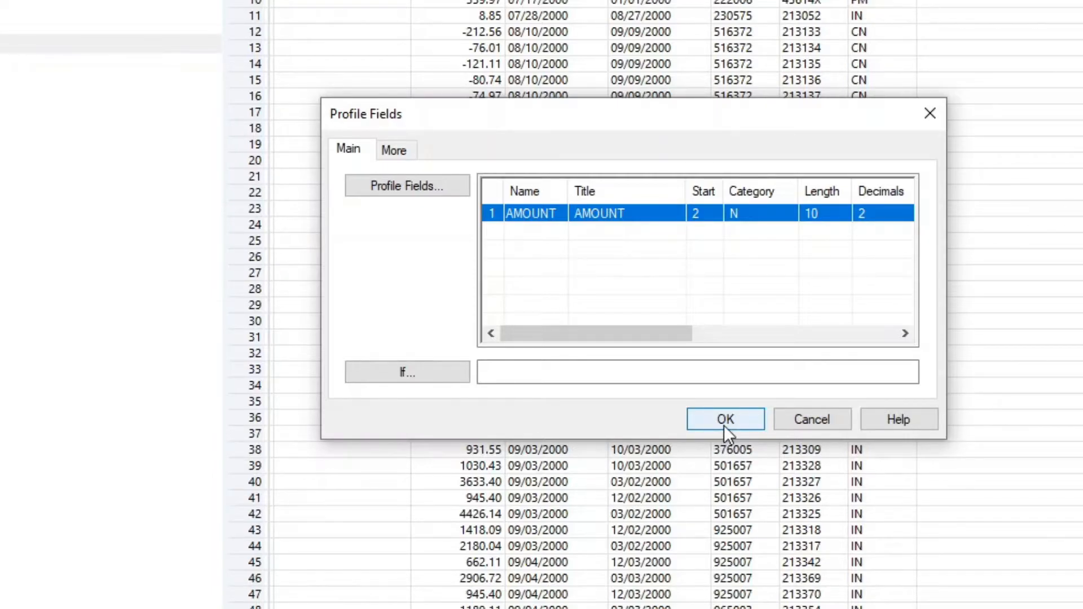
pyautogui.click(724, 420)
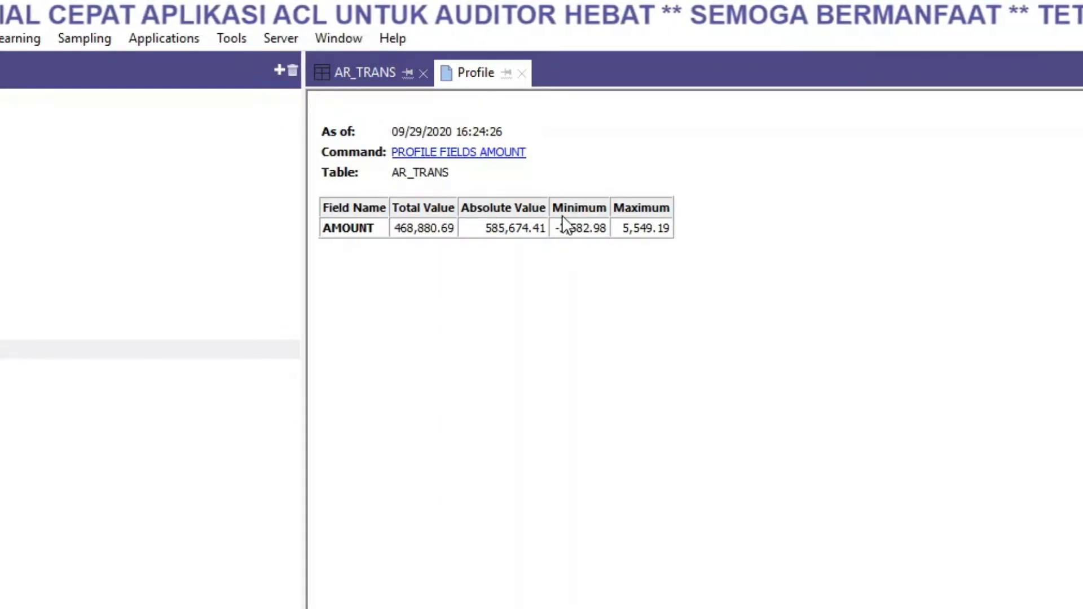
# - Review the Total Value, Absolute Value, Minimum and Maximum columns of the AMOUNT profile
pyautogui.moveTo(614, 208); pyautogui.dragTo(651, 208)
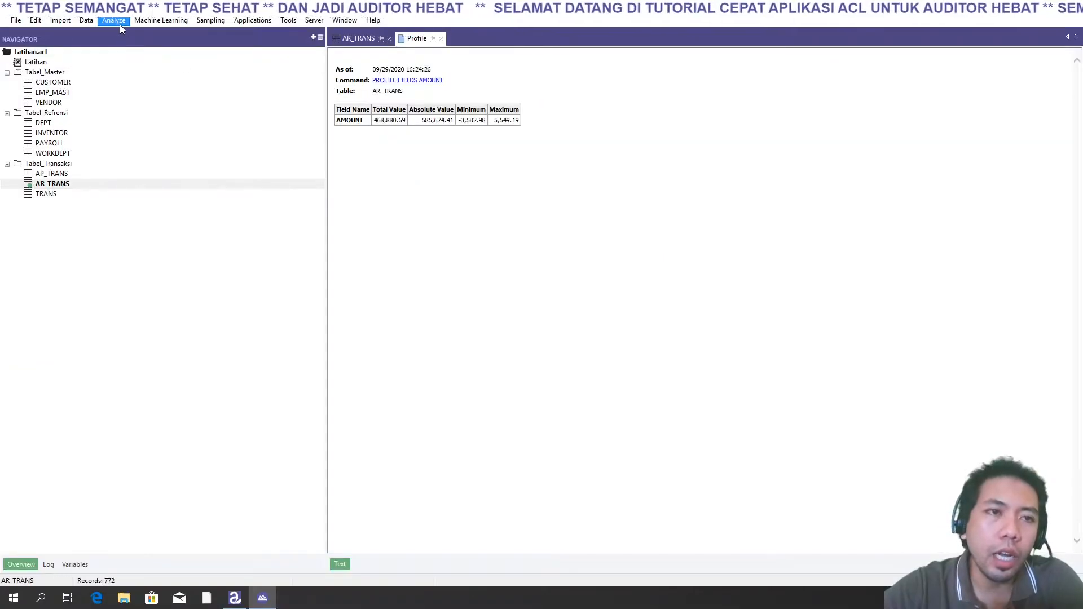
pyautogui.click(113, 20)
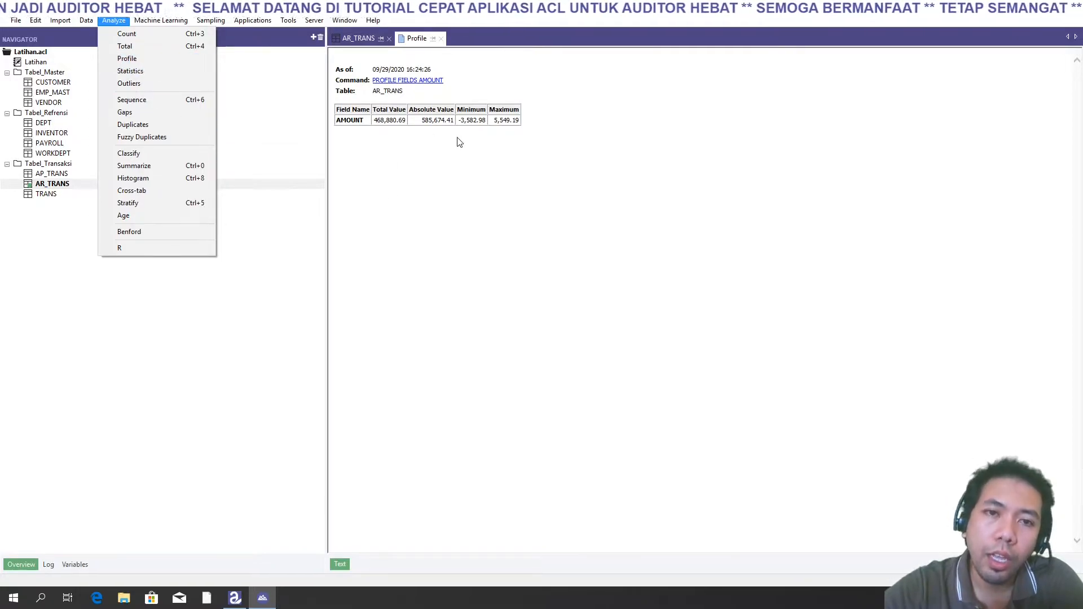
pyautogui.click(431, 123)
pyautogui.moveTo(409, 109); pyautogui.dragTo(453, 110)
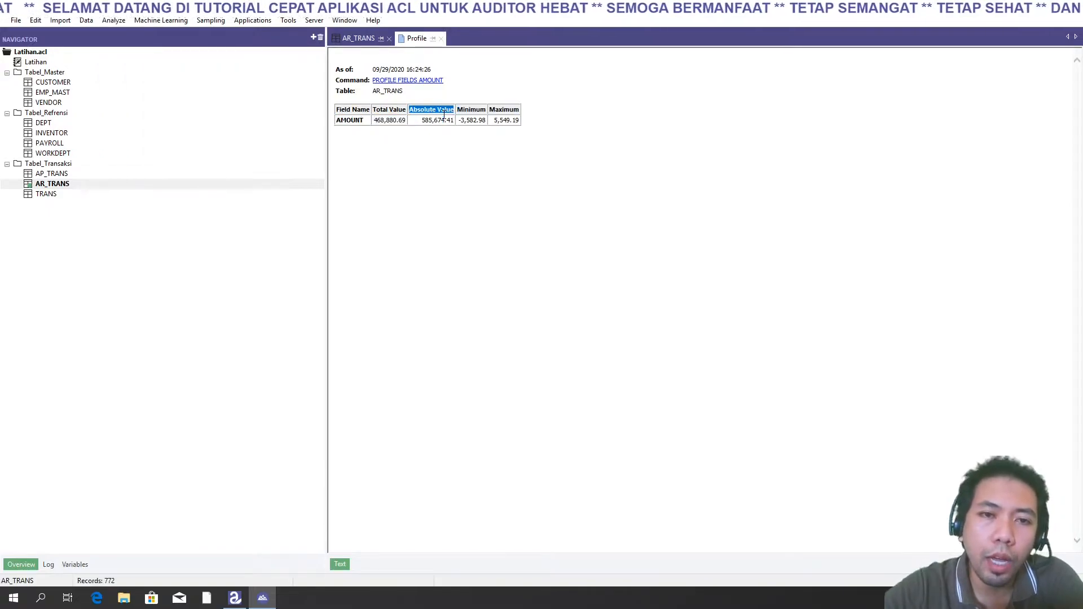
pyautogui.click(477, 114)
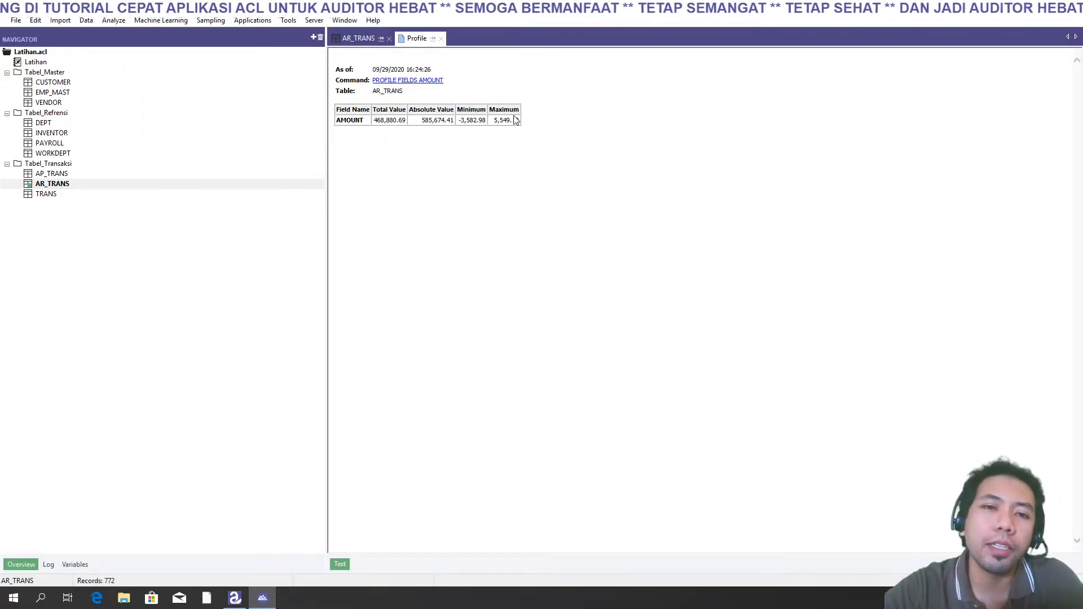
# - Start Statistics on AR_TRANS and select all three fields AMOUNT, DATE and DUE for the statistics
pyautogui.click(112, 19)
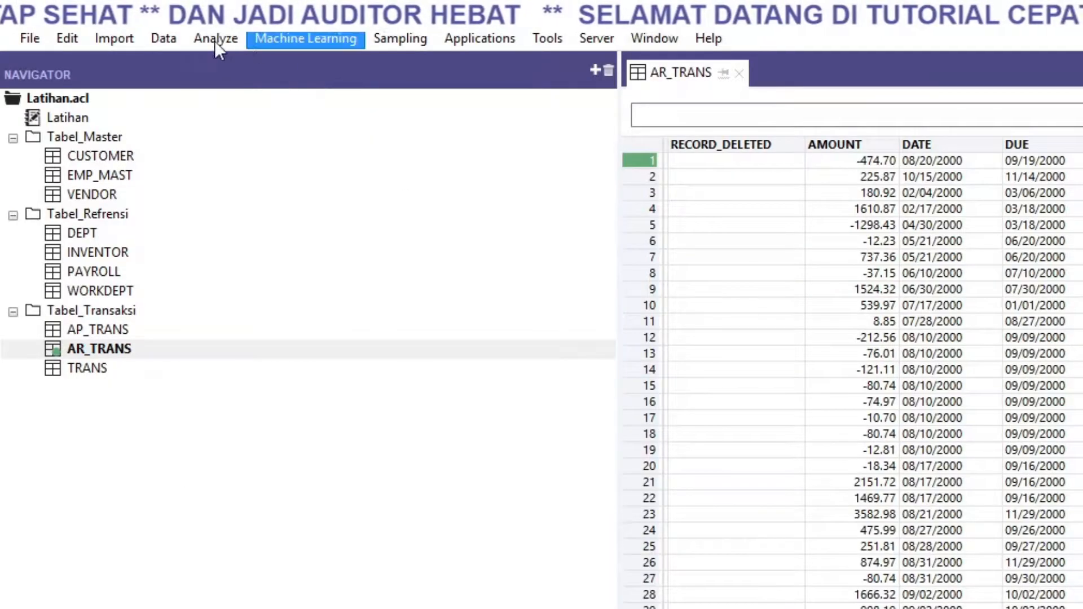
pyautogui.click(204, 40)
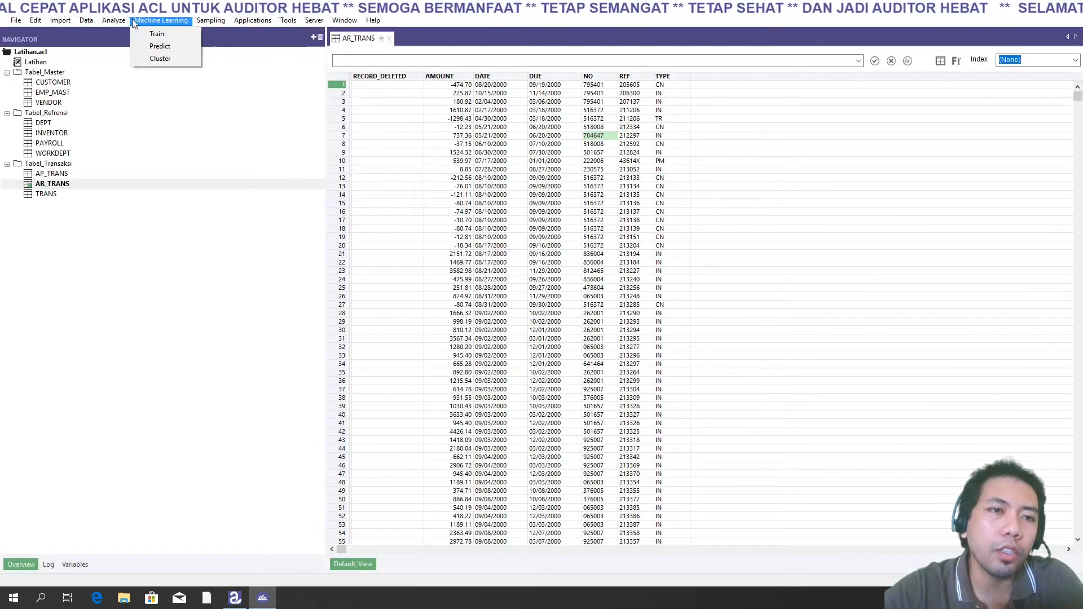
pyautogui.click(124, 72)
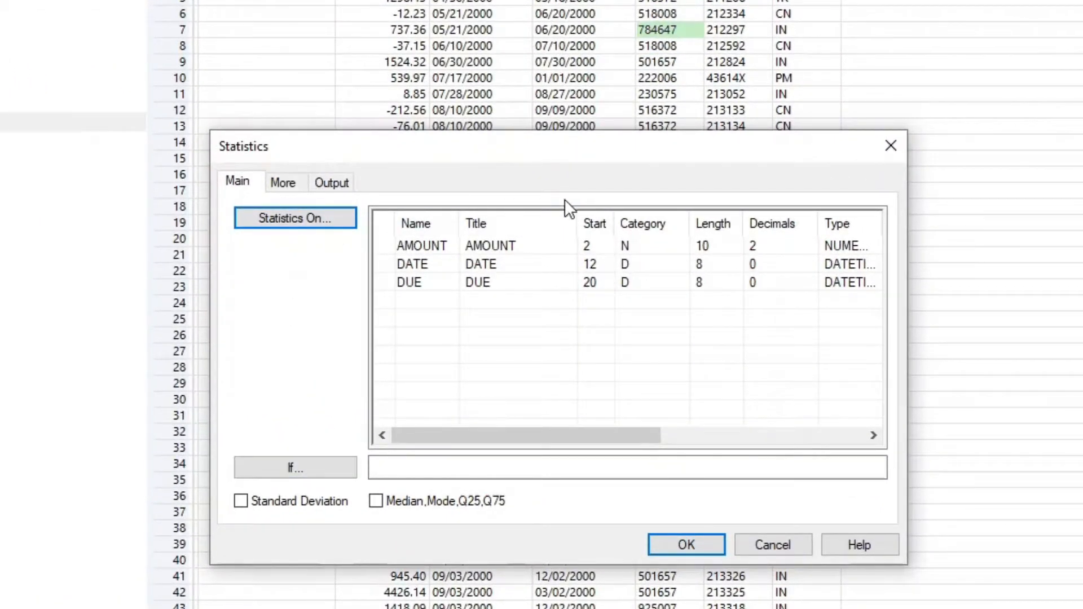
pyautogui.click(423, 250)
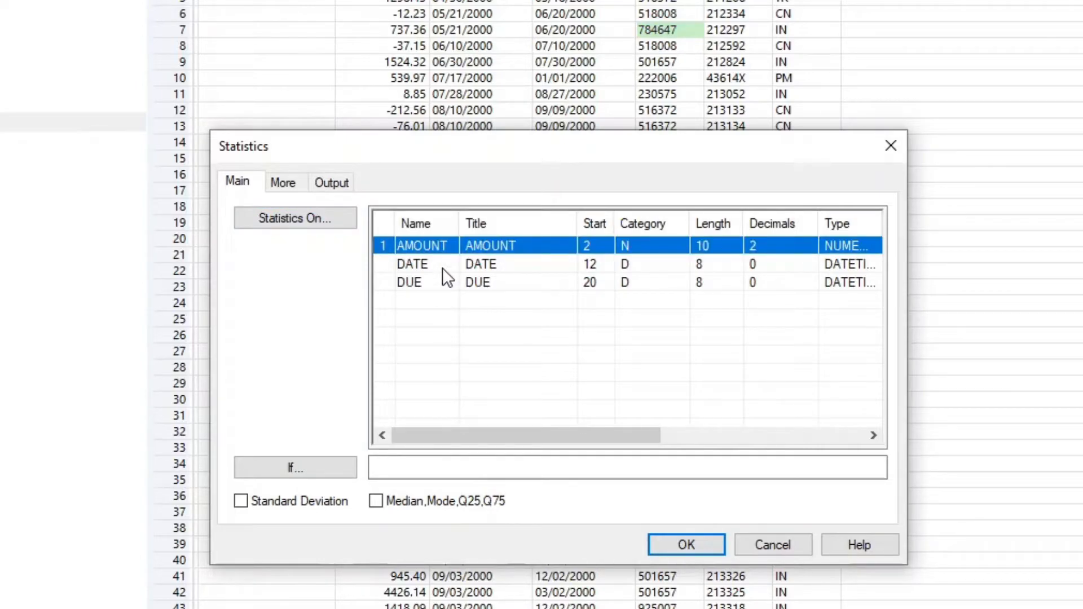
pyautogui.click(442, 265)
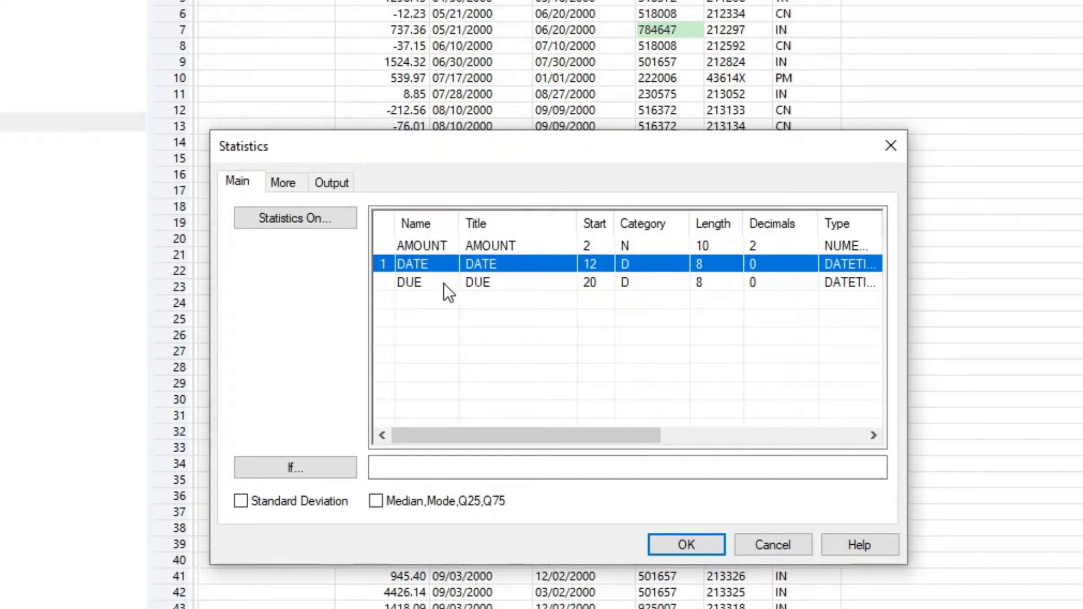
pyautogui.click(441, 285)
pyautogui.click(412, 265)
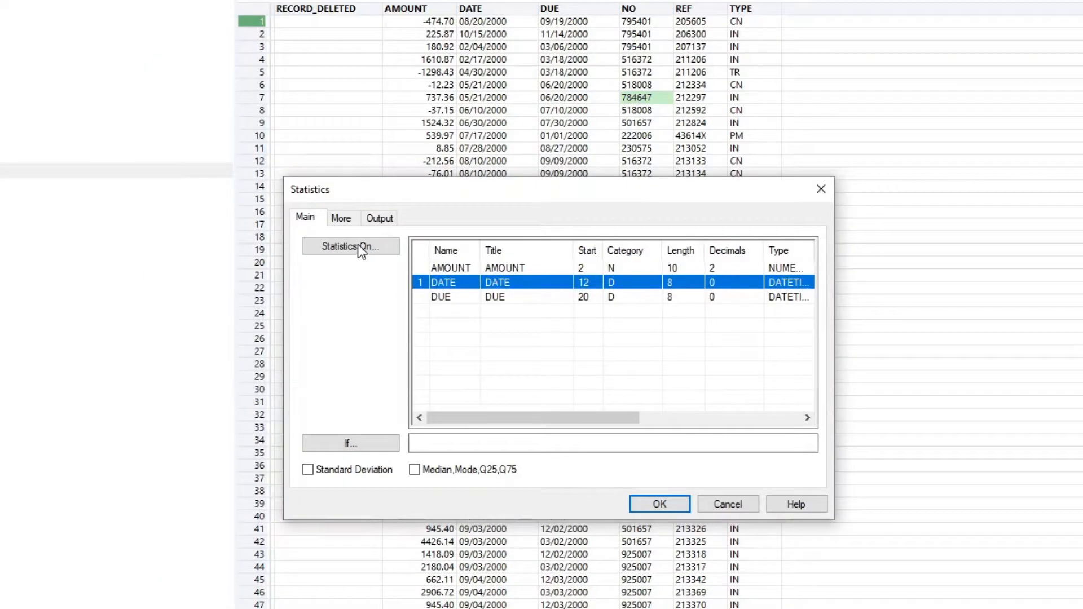
pyautogui.click(331, 253)
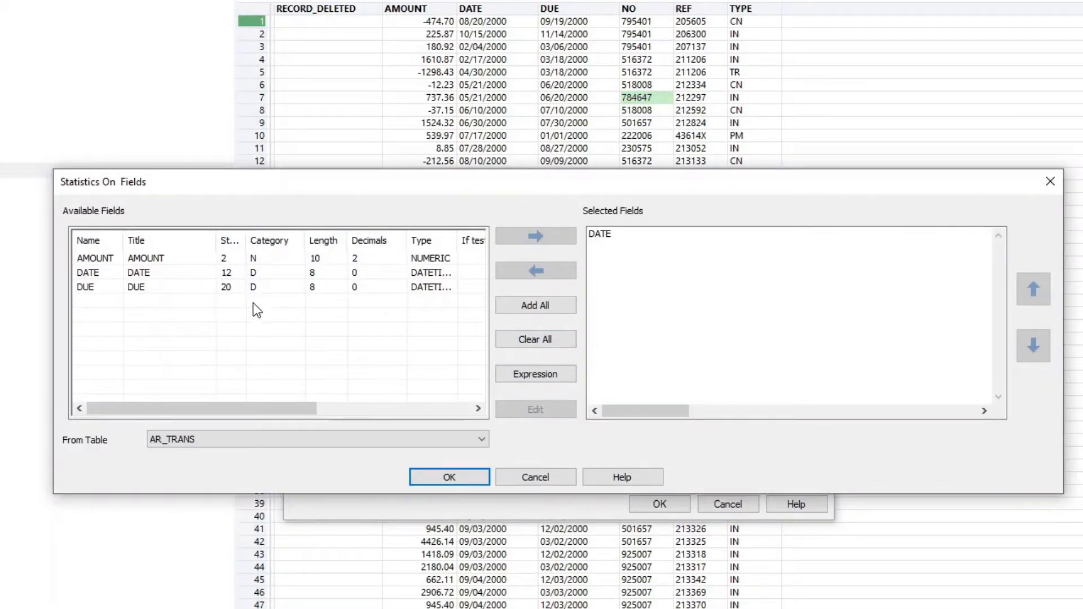
pyautogui.click(544, 306)
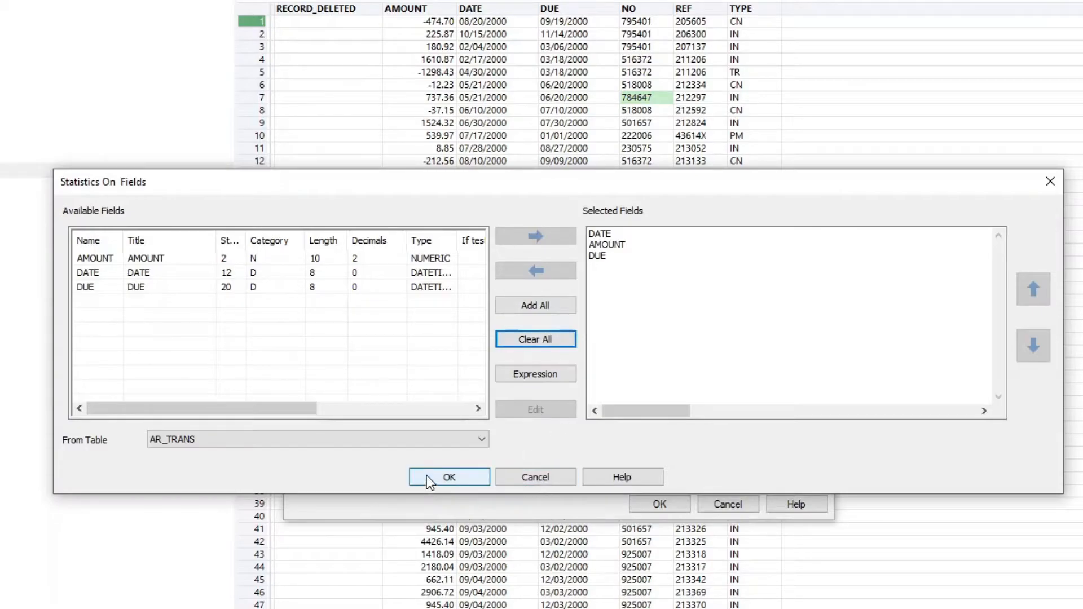
pyautogui.click(449, 478)
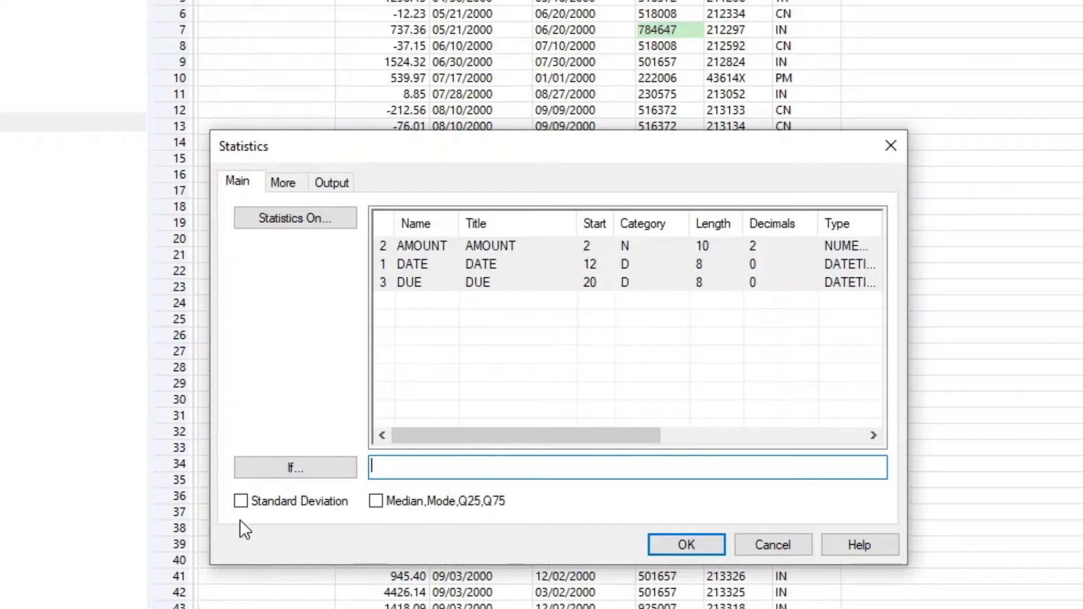
# - Enable Standard Deviation and Median, Mode, Q25, Q75, check the More and Output options, and run Statistics to screen
pyautogui.click(242, 507)
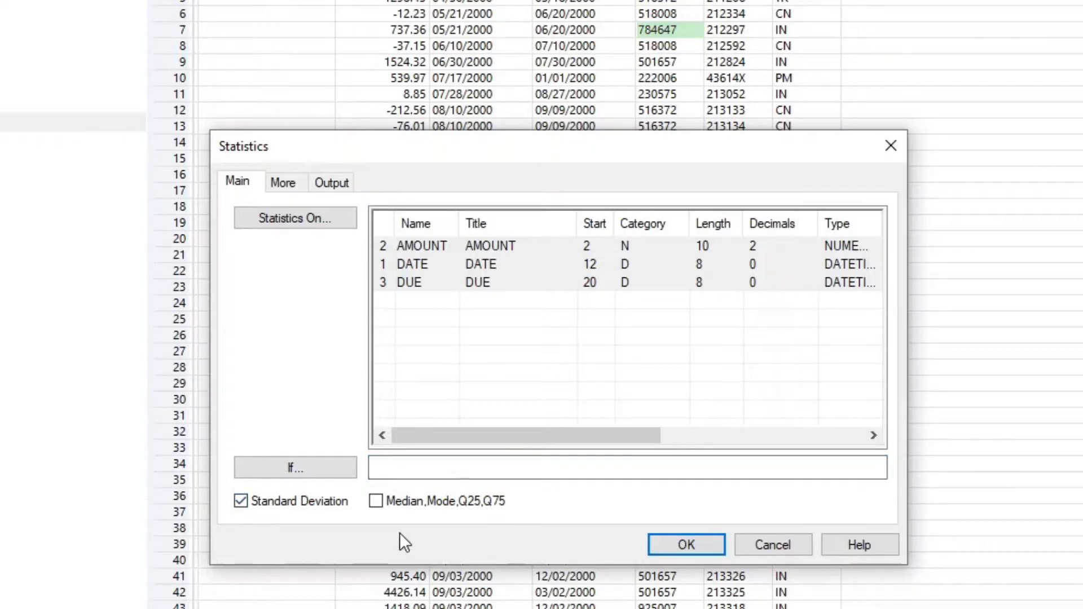
pyautogui.click(379, 500)
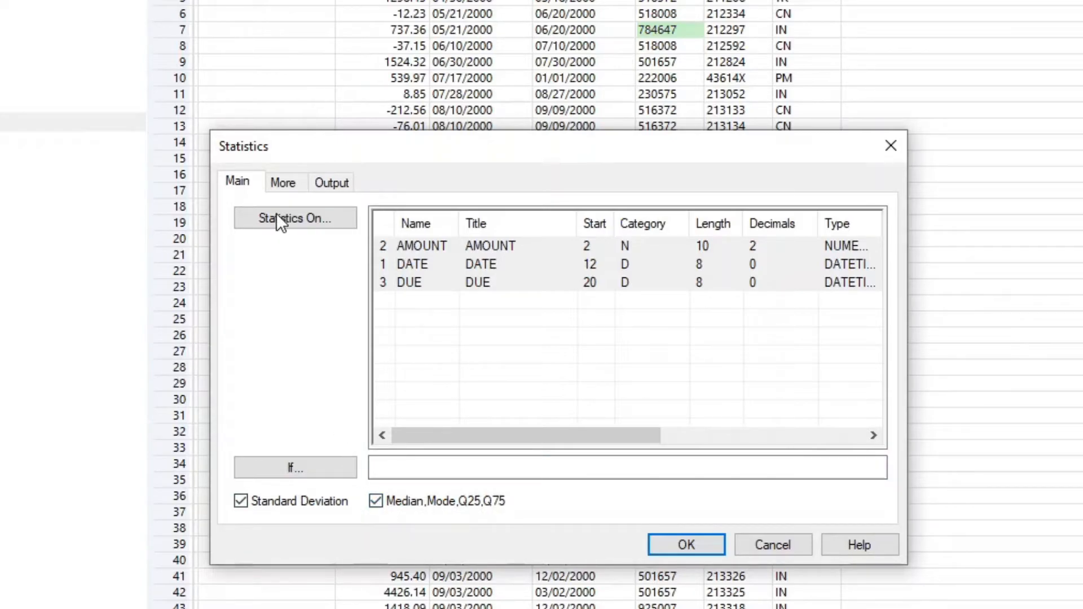
pyautogui.click(292, 182)
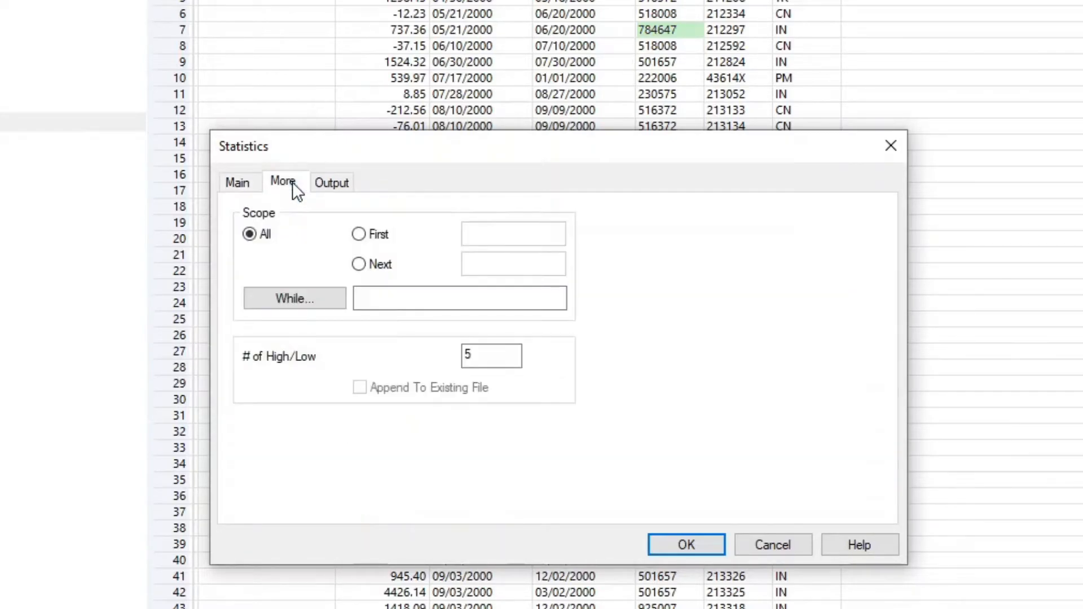
pyautogui.click(328, 184)
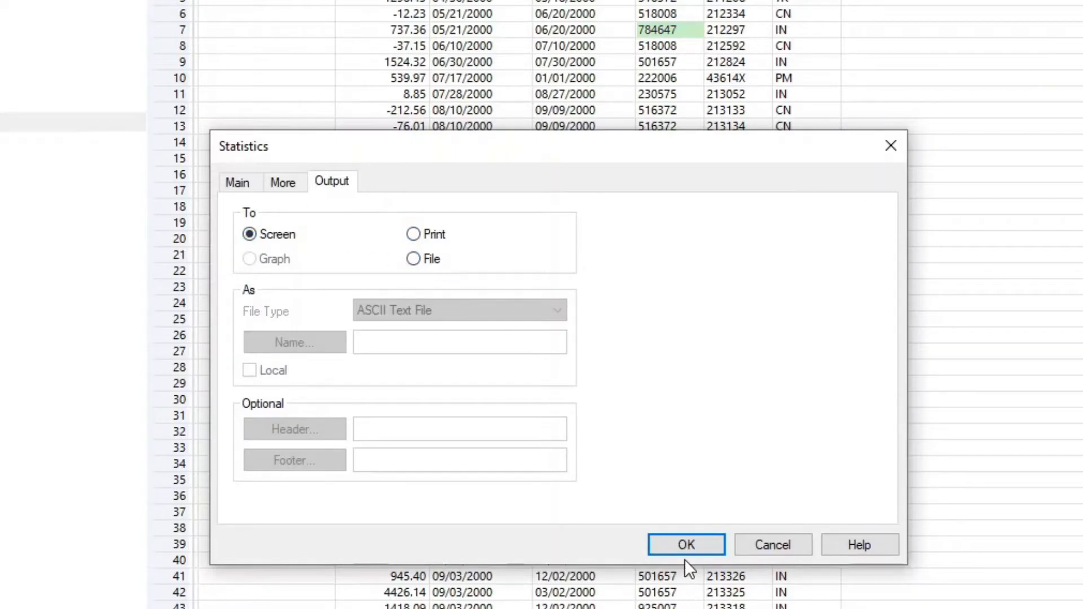
pyautogui.click(687, 545)
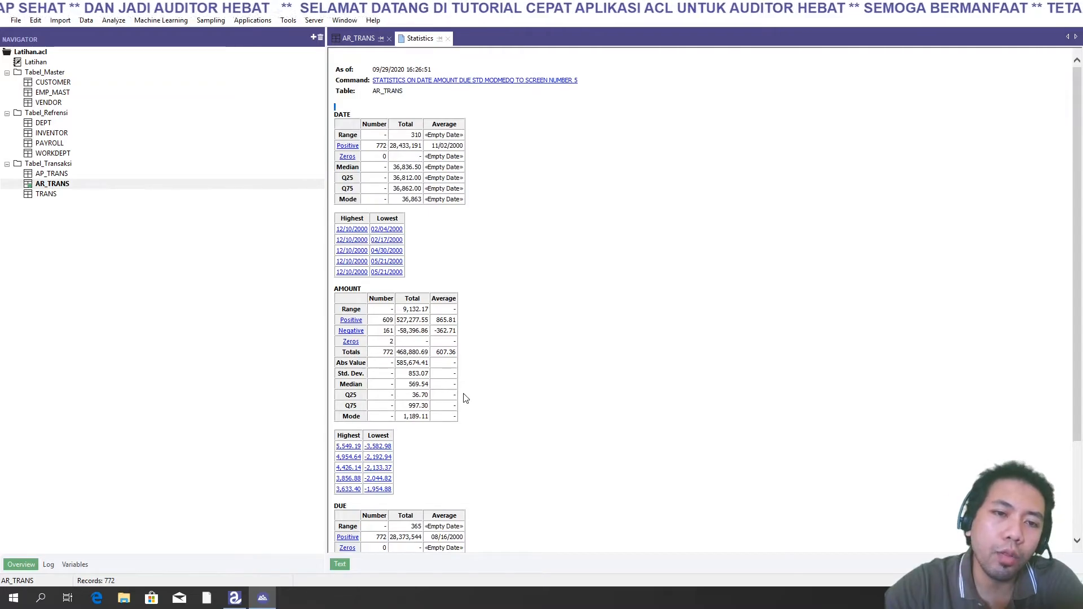
# - Scroll through the Statistics results for DATE, AMOUNT and DUE, then close the Statistics result tab
pyautogui.scroll(-3, 456, 394)
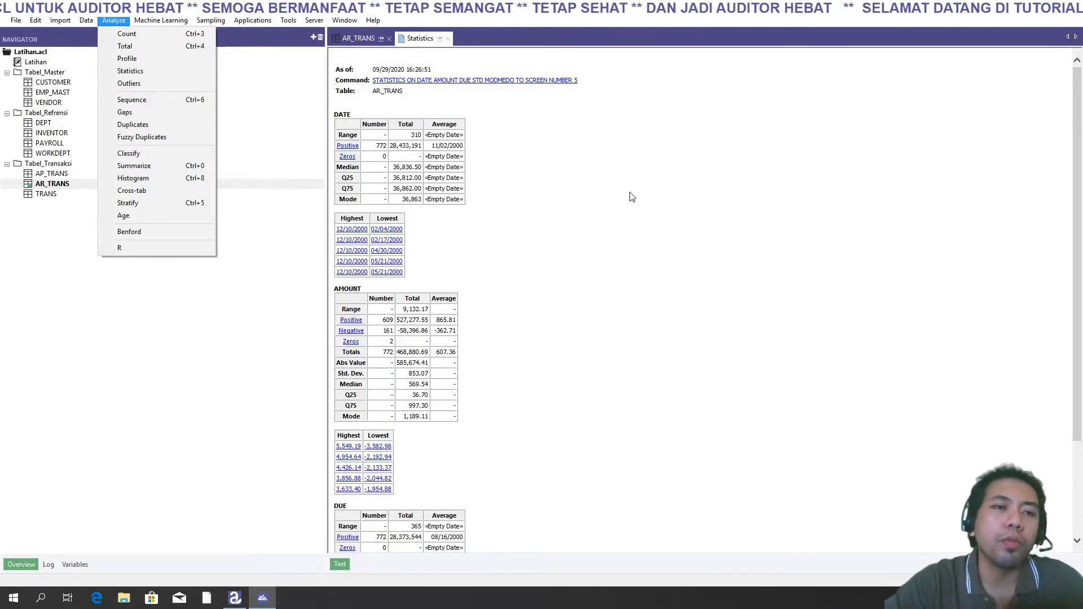
pyautogui.click(613, 312)
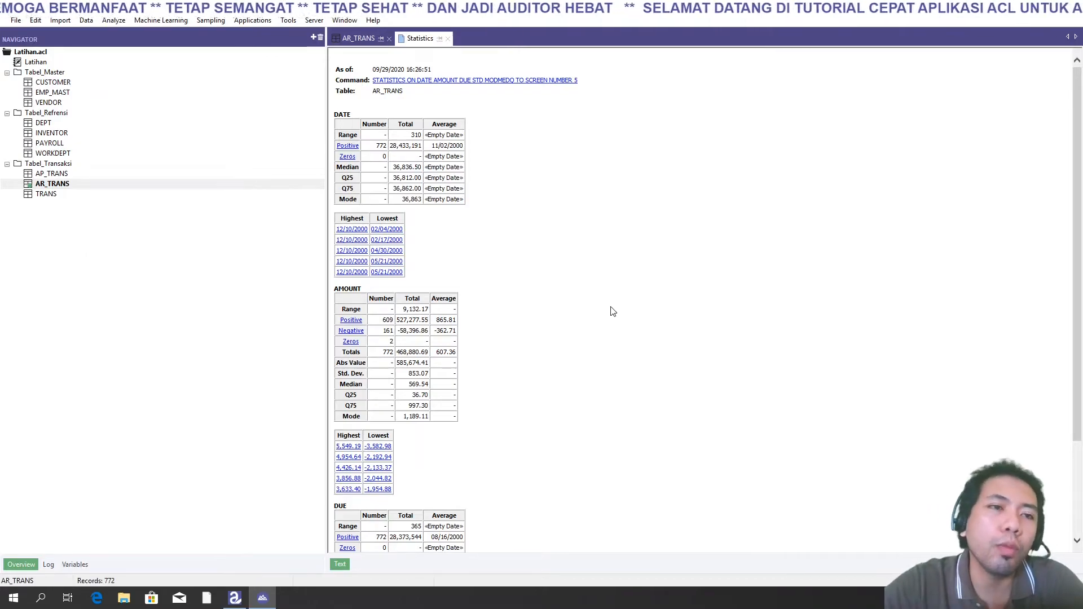
pyautogui.click(448, 39)
# - Run Outliers with the median method, TYPE as primary key, AMOUNT as the field, 3 standard deviations, output to screen
pyautogui.click(115, 22)
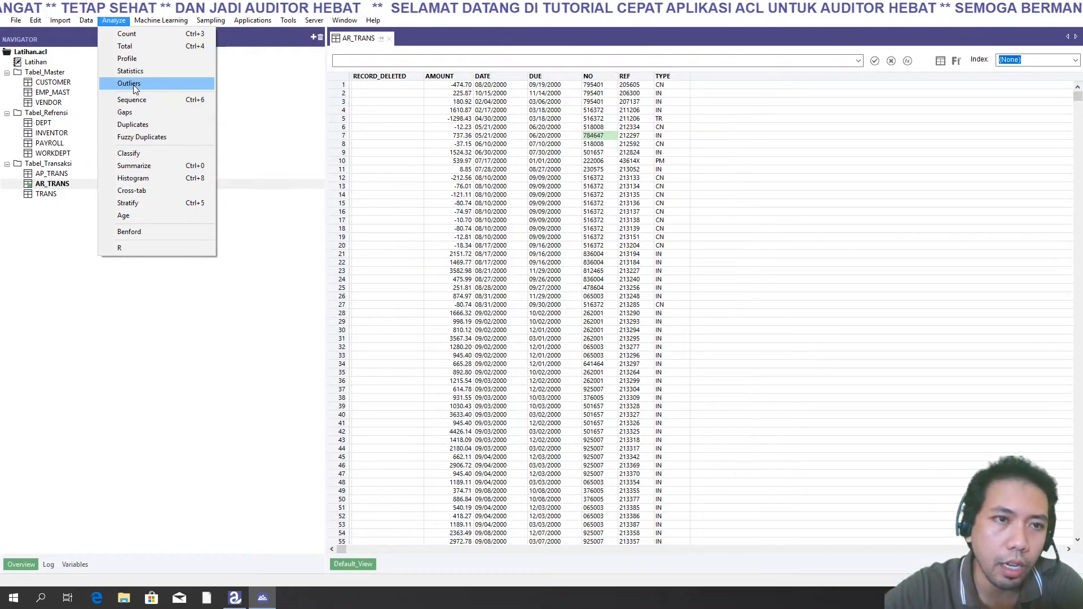
pyautogui.click(133, 84)
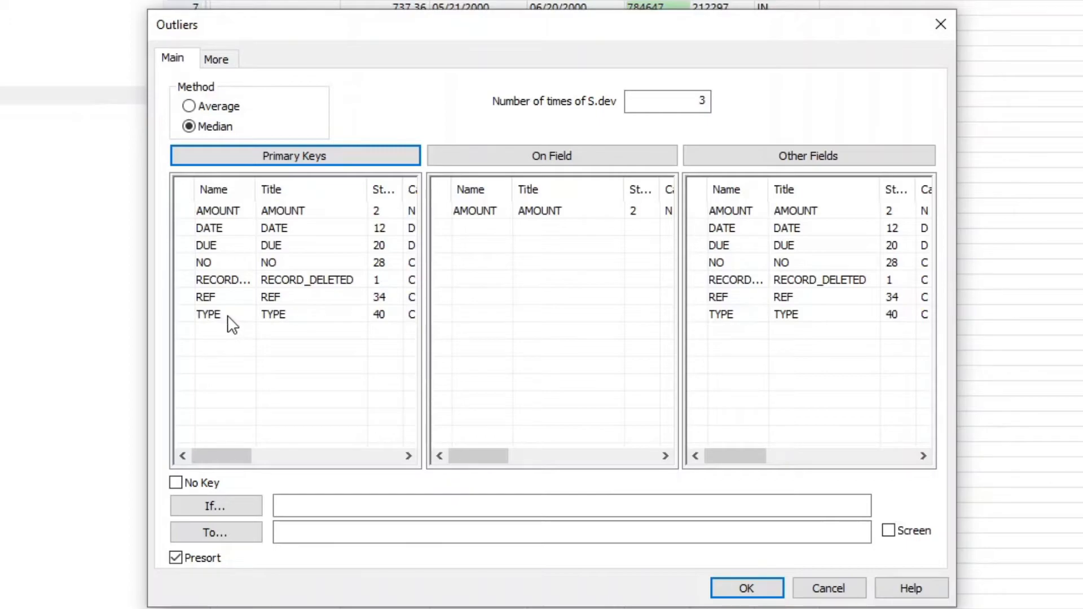
pyautogui.click(208, 316)
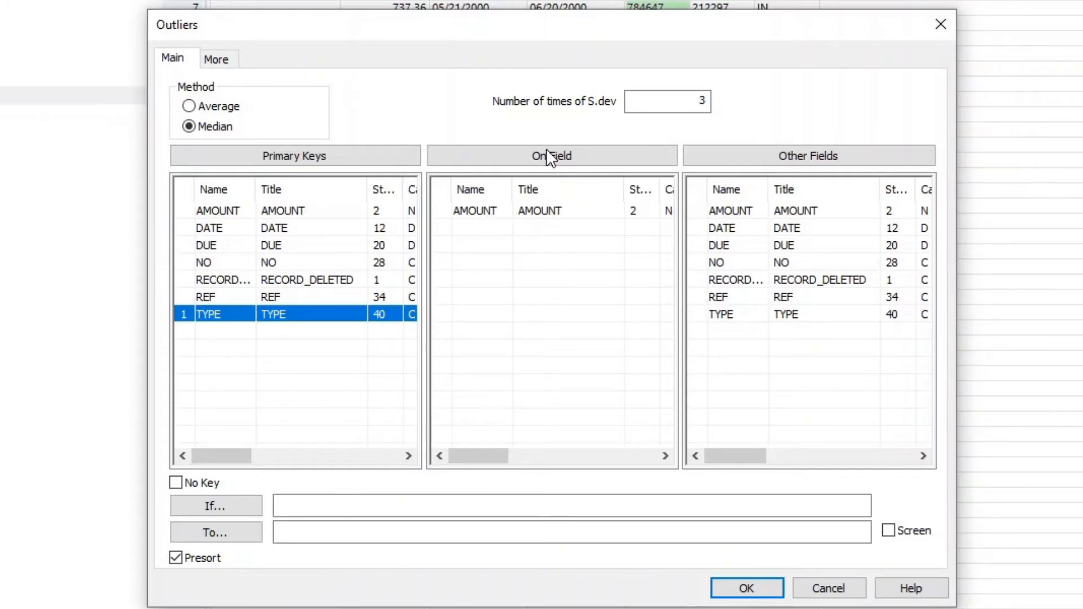
pyautogui.click(556, 162)
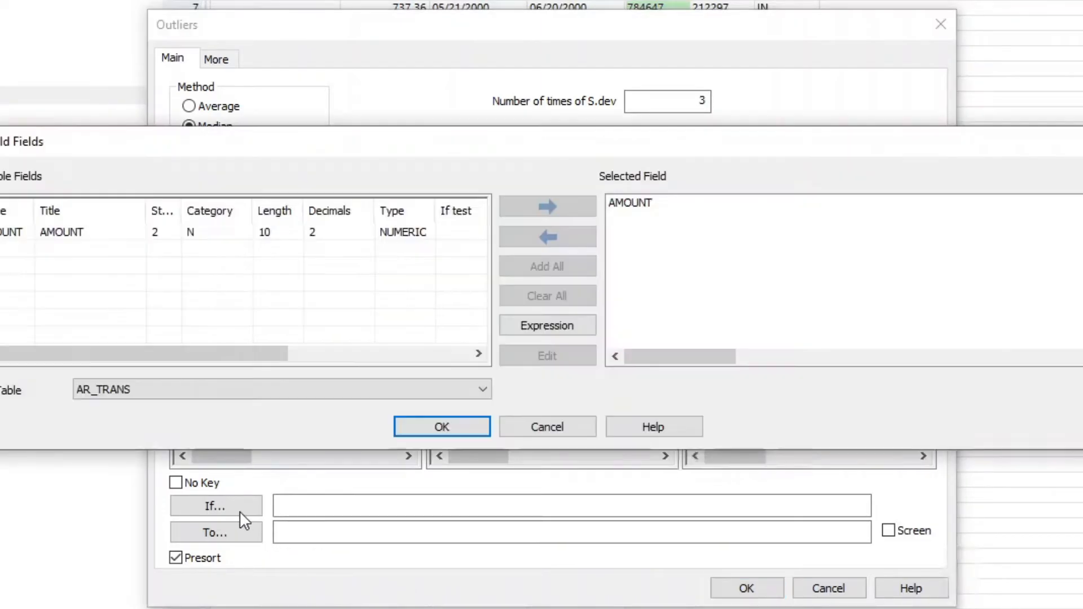
pyautogui.click(553, 427)
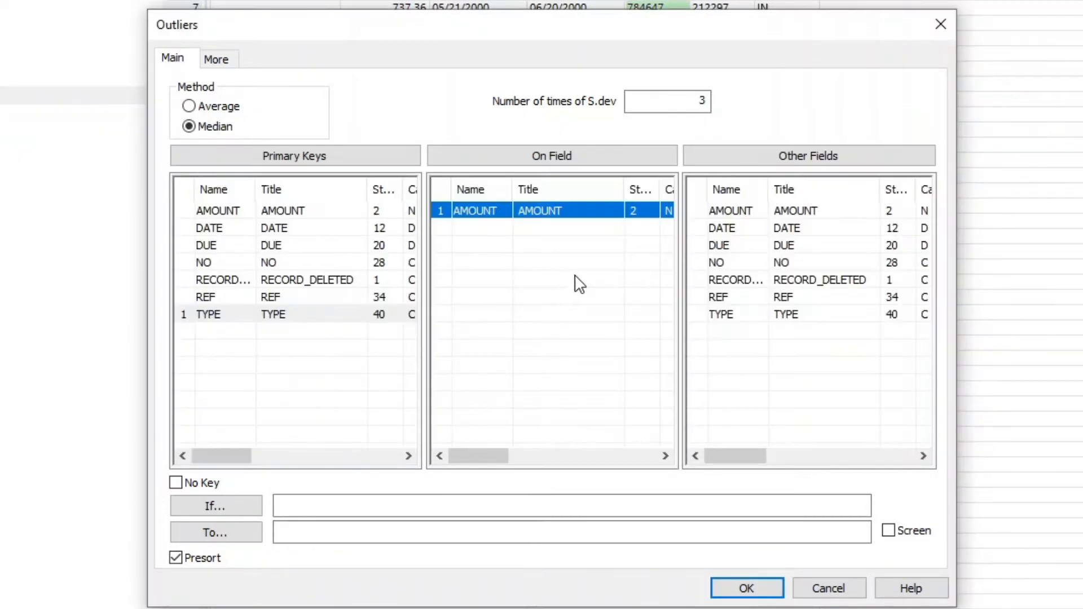
pyautogui.click(888, 531)
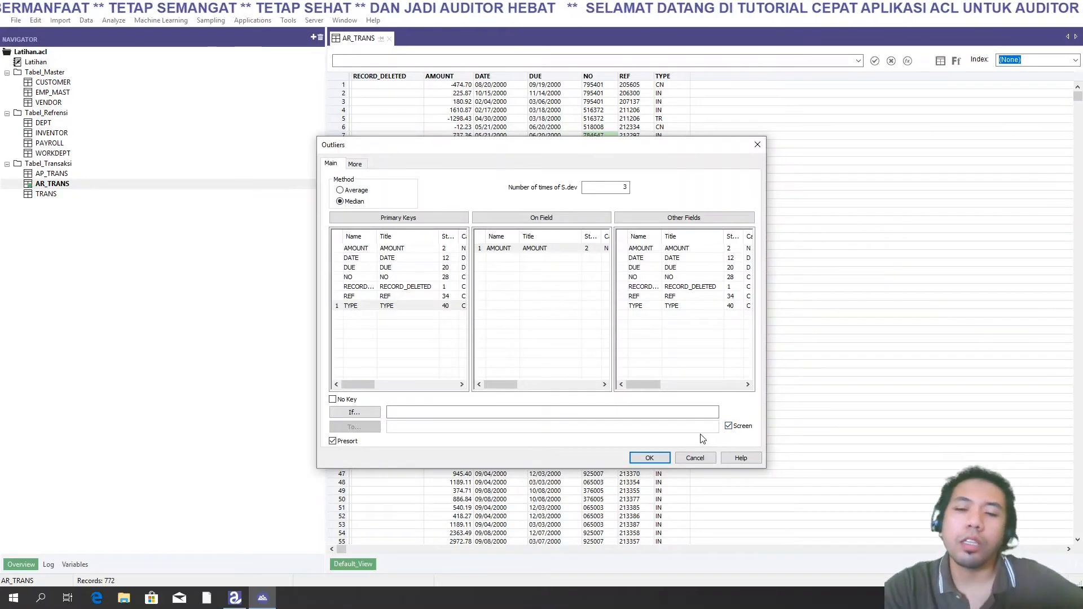
pyautogui.click(646, 462)
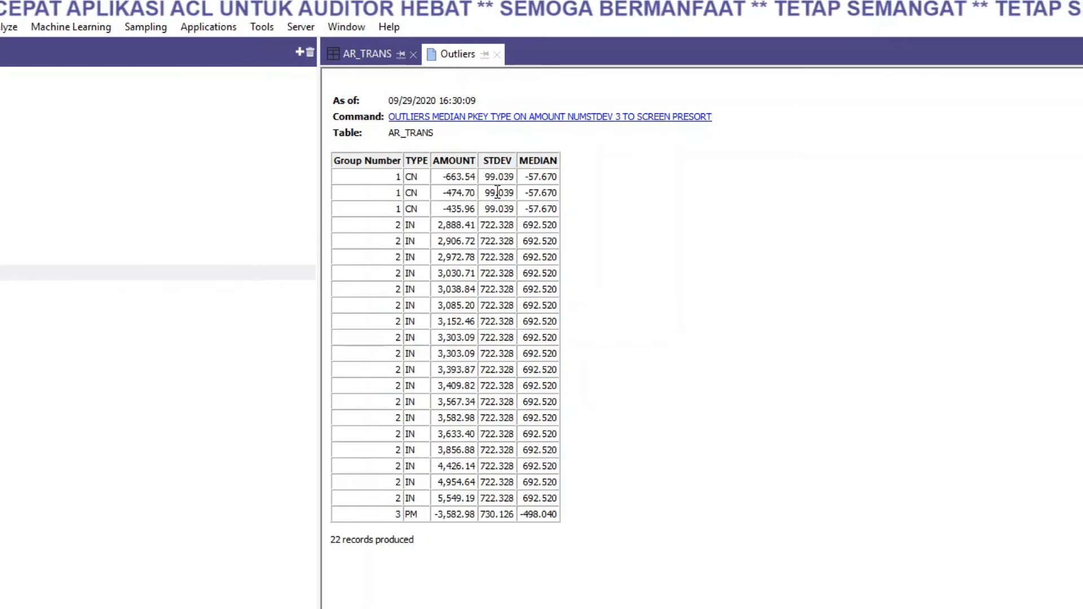
# - Begin another Analyze command on AR_TRANS
pyautogui.click(2, 28)
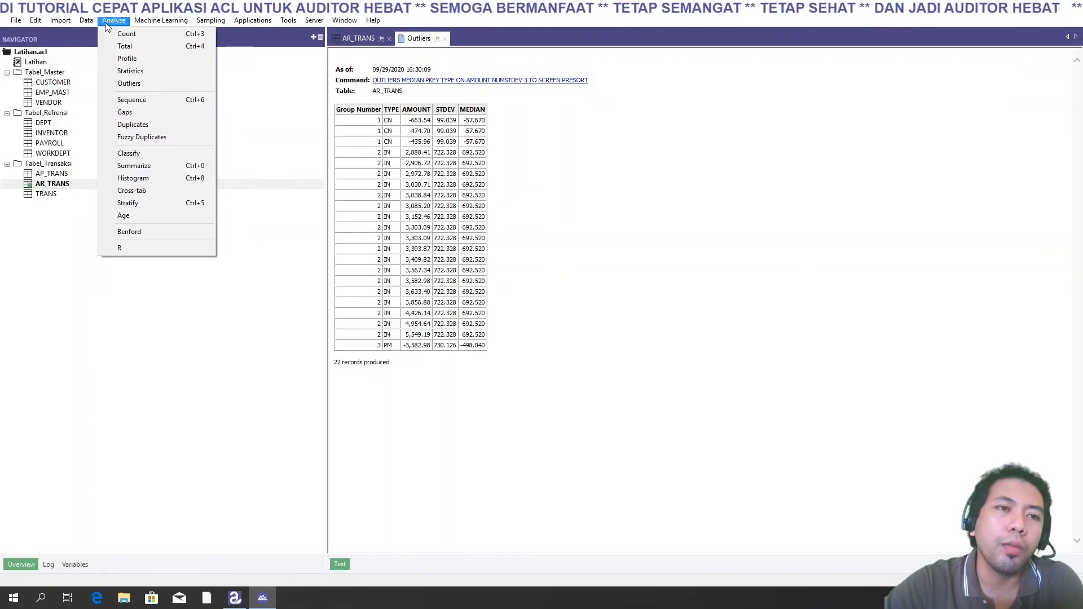